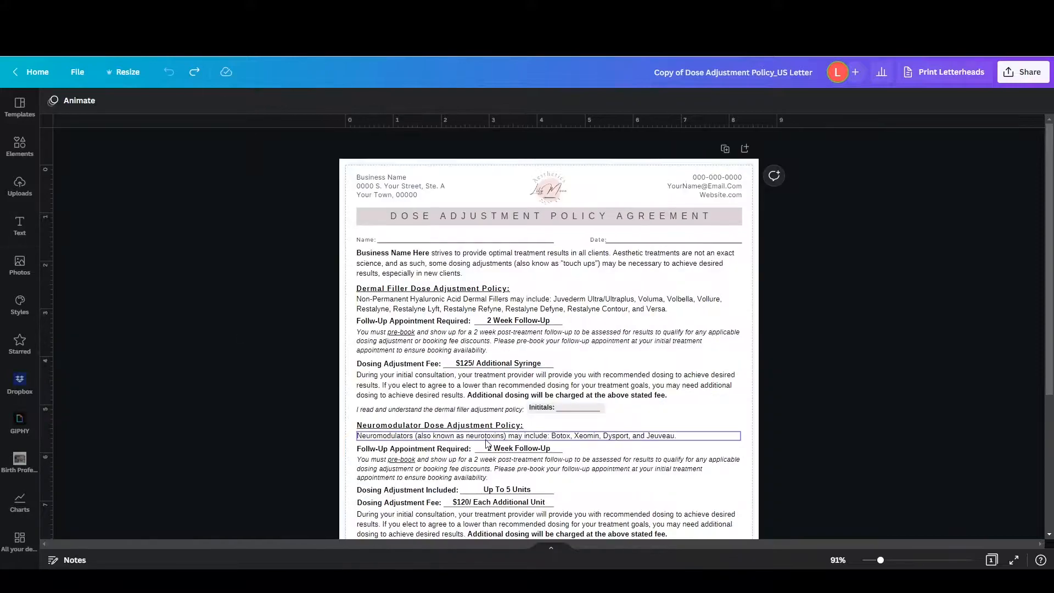
Examine the full dose adjustment policy agreement, from its header and policy sections down to the signature block
scroll(669, 364, "down", 3)
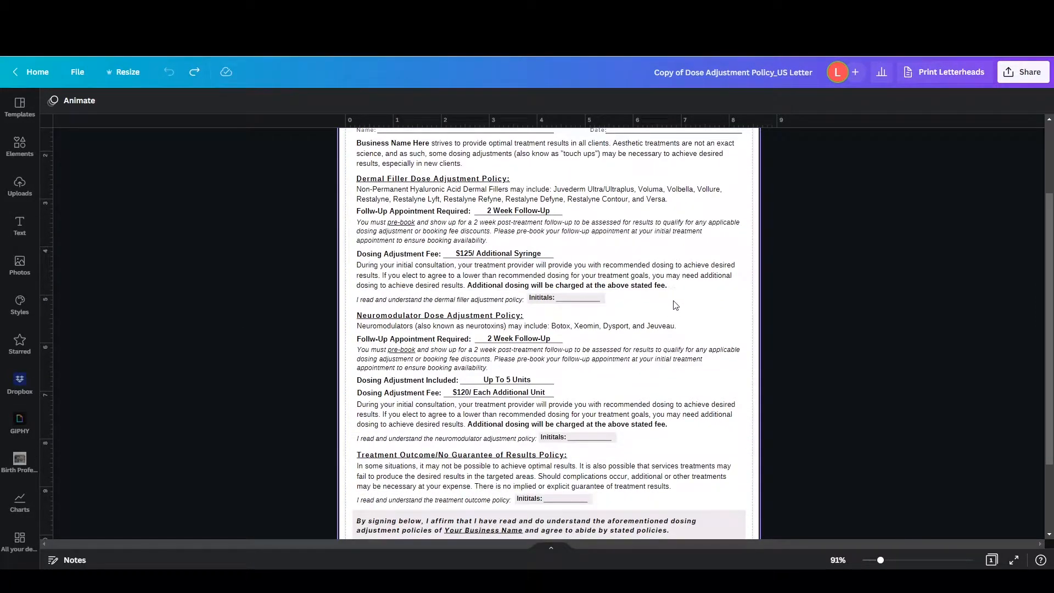
scroll(675, 306, "down", 3)
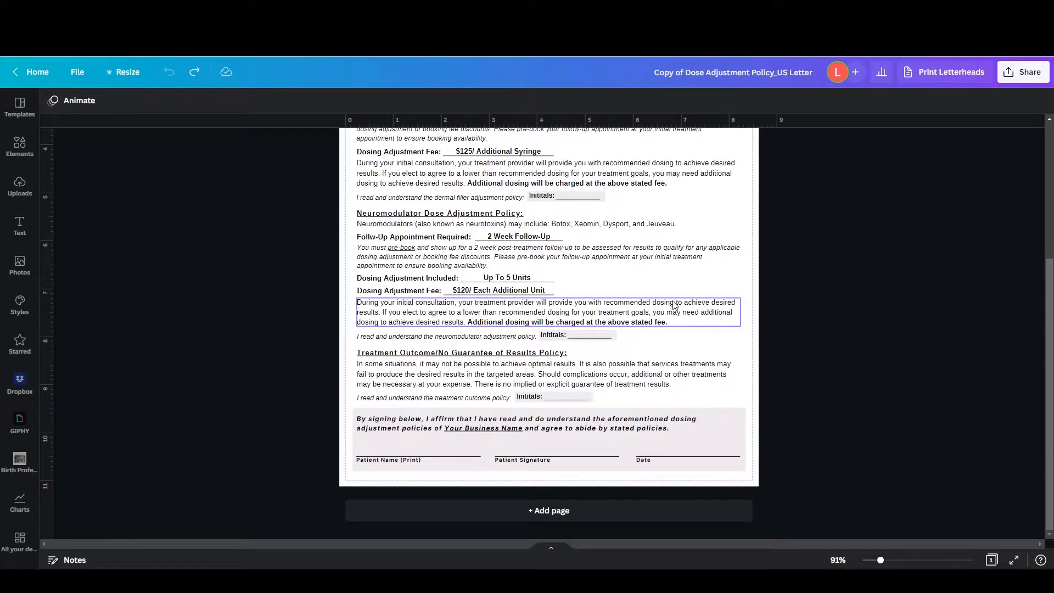
scroll(675, 305, "up", 6)
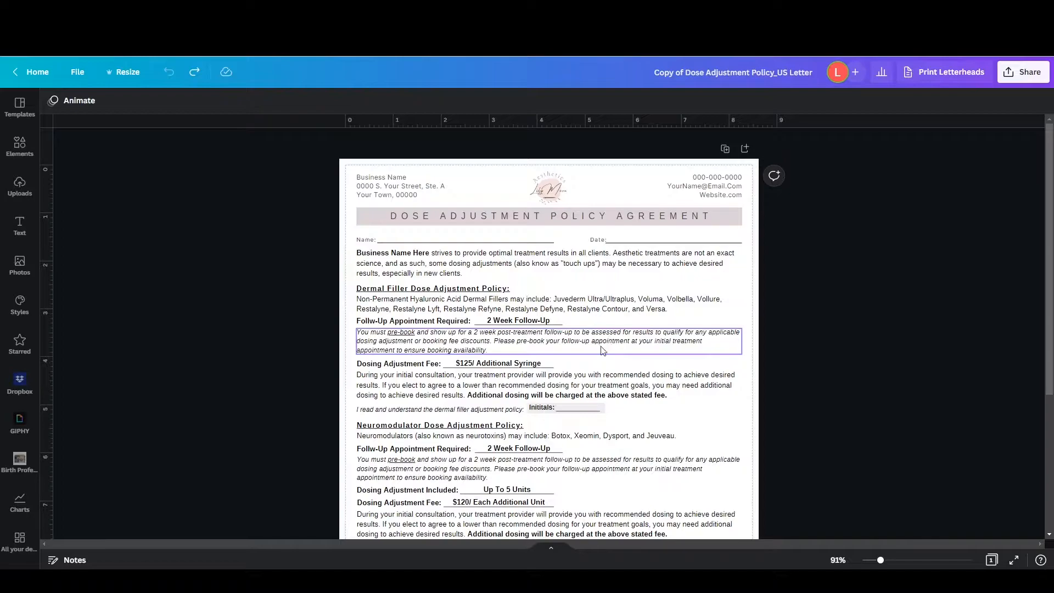
left_click(547, 347)
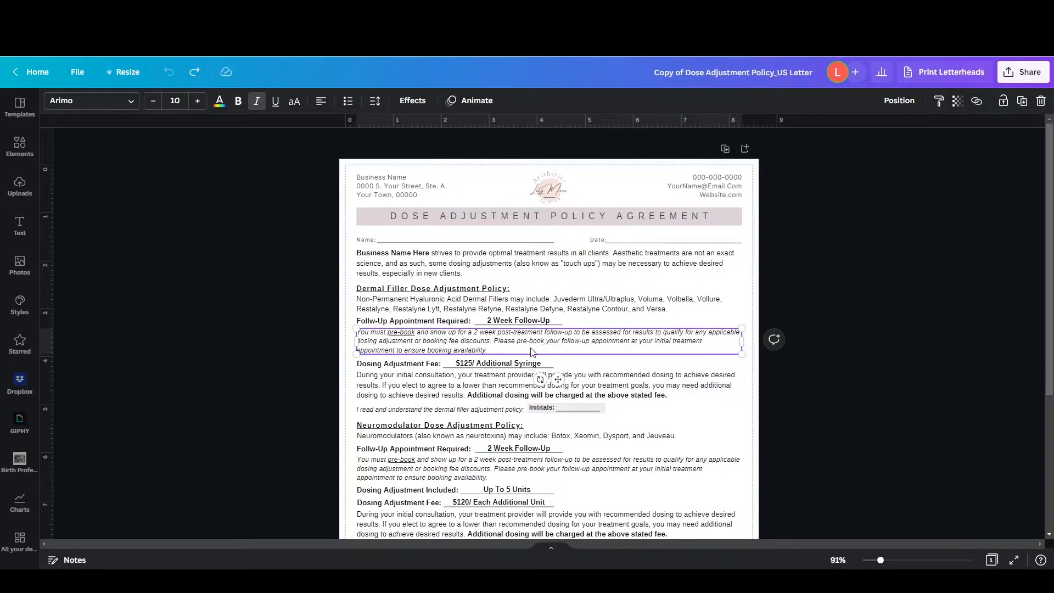
scroll(532, 352, "down", 5)
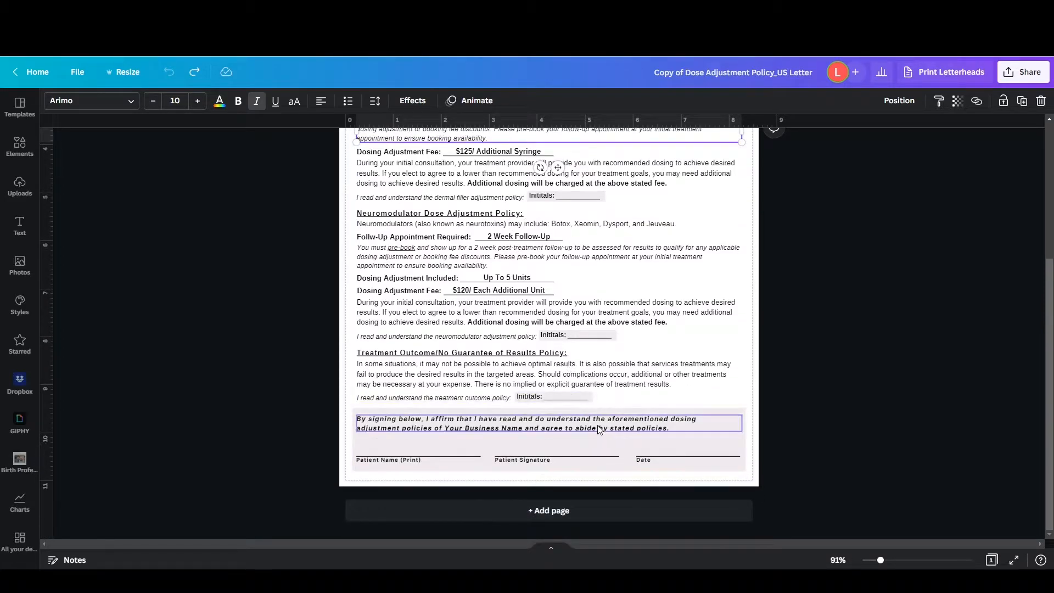
scroll(760, 280, "up", 4)
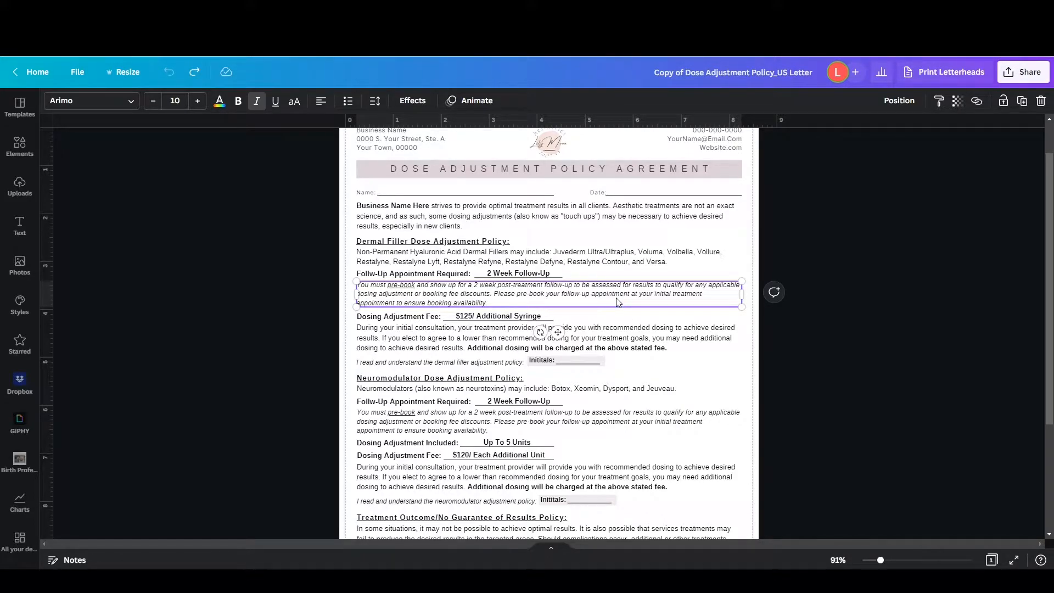
scroll(618, 302, "down", 5)
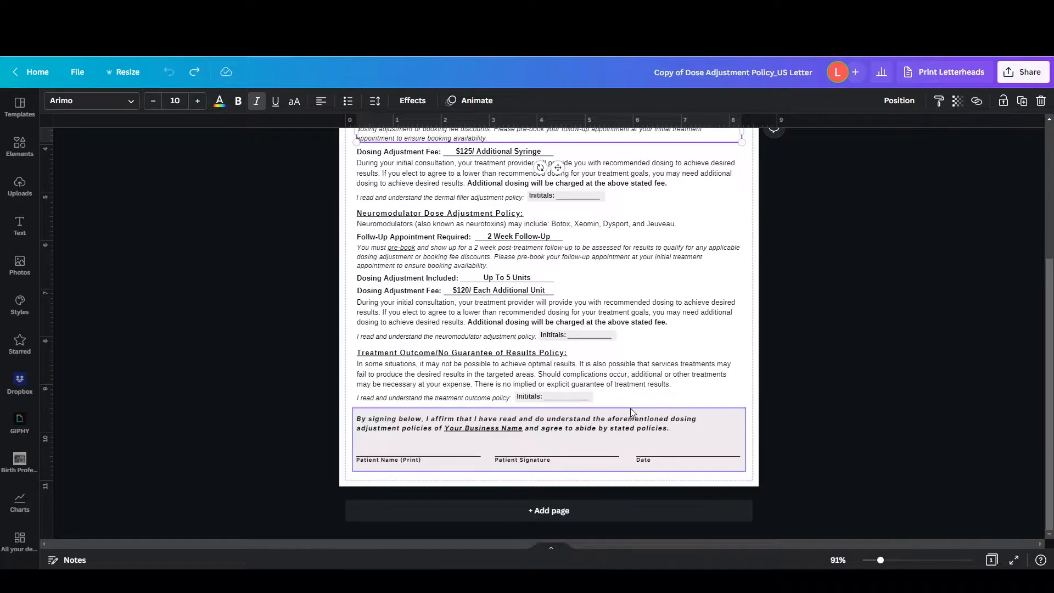
scroll(632, 412, "up", 5)
scroll(632, 412, "up", 2)
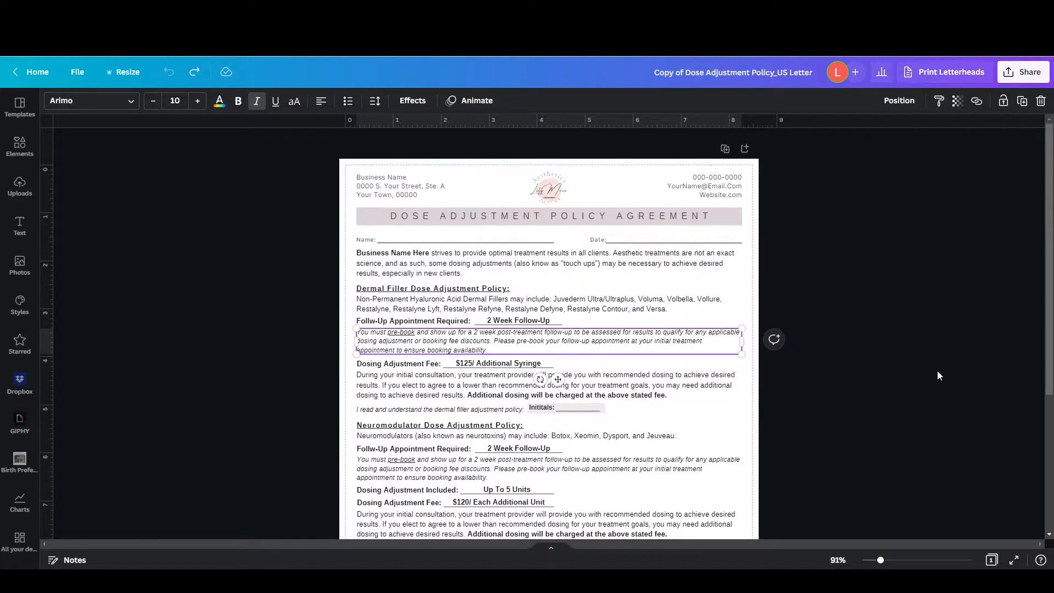
Duplicate the italic pre-book paragraph's text in the Dermal Filler section and append the copy to the end of the same paragraph
scroll(621, 364, "down", 2)
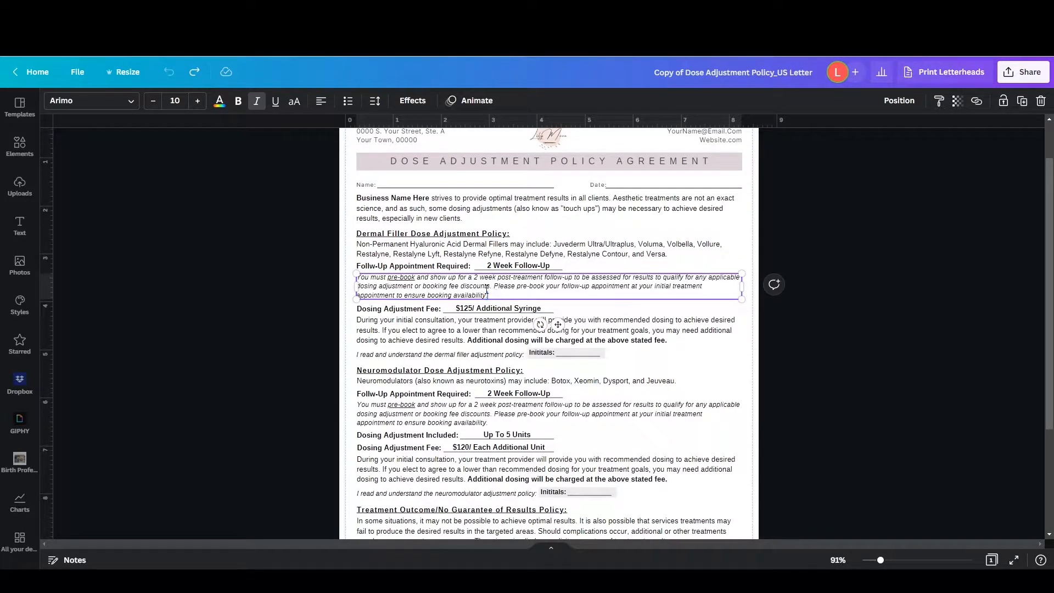
left_click_drag(496, 294, 361, 279)
key("ctrl+c")
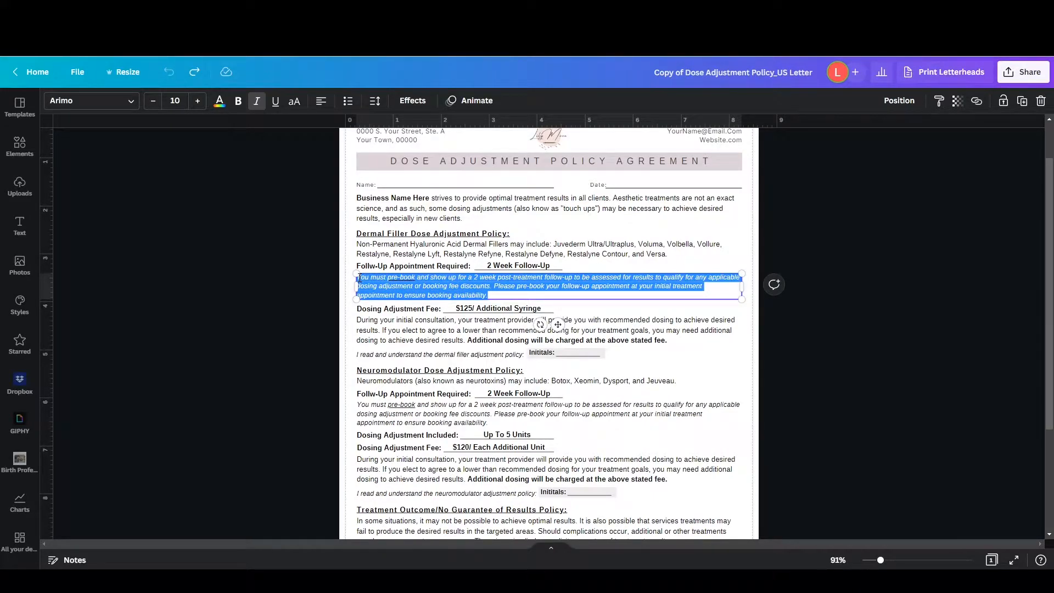
left_click(514, 297)
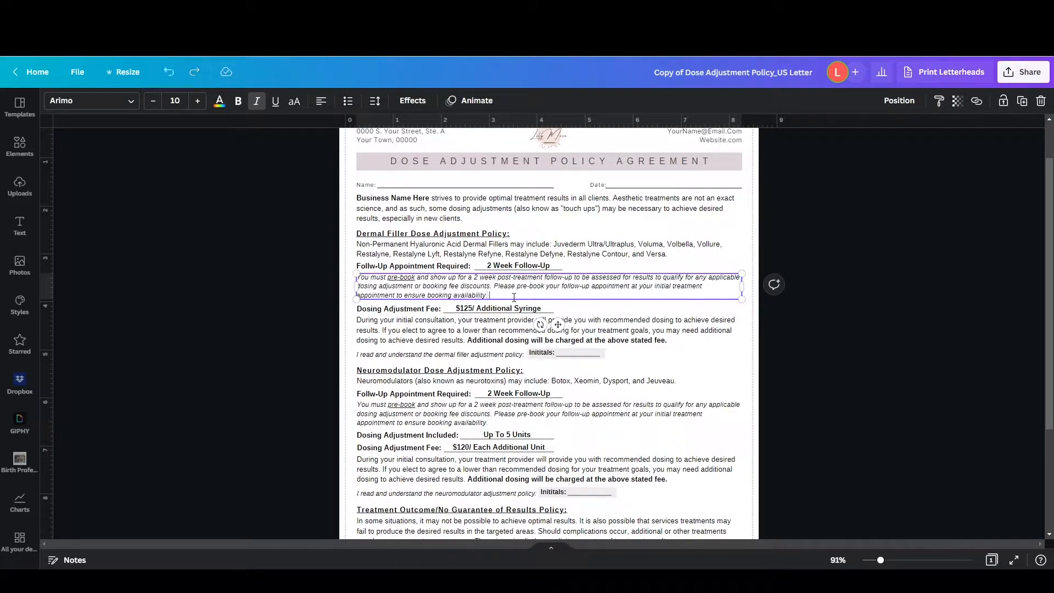
key("ctrl+v")
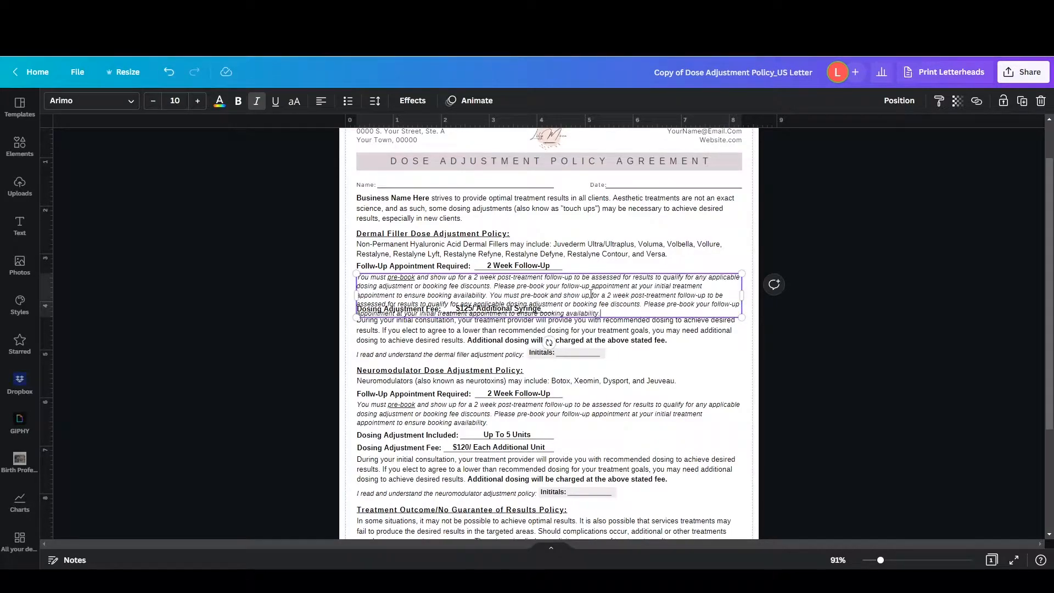
left_click(645, 356)
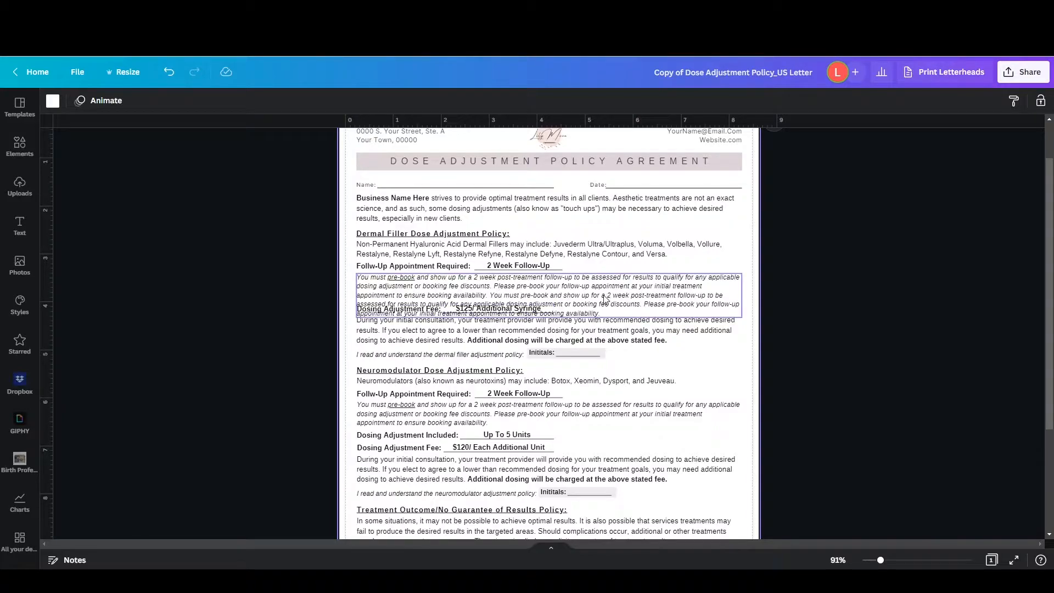
scroll(605, 299, "down", 5)
scroll(485, 289, "up", 4)
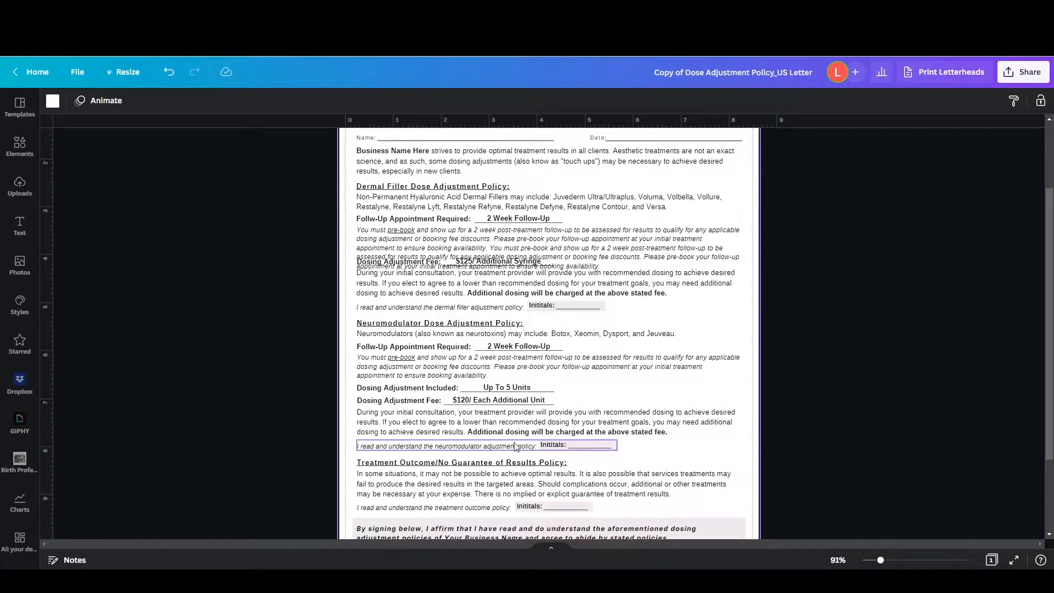
scroll(515, 446, "down", 2)
scroll(514, 436, "up", 3)
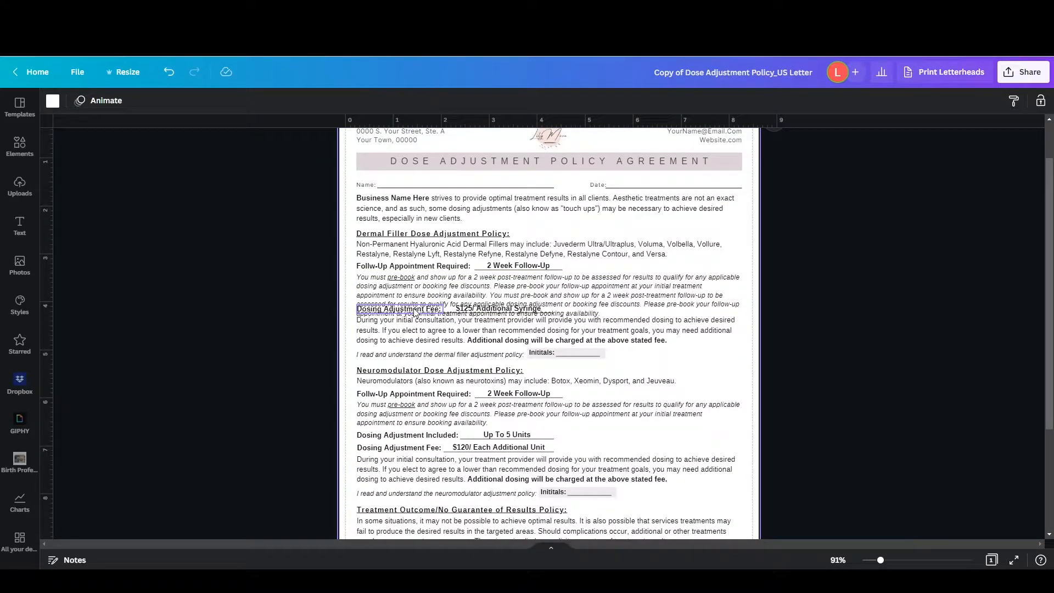
left_click(415, 312)
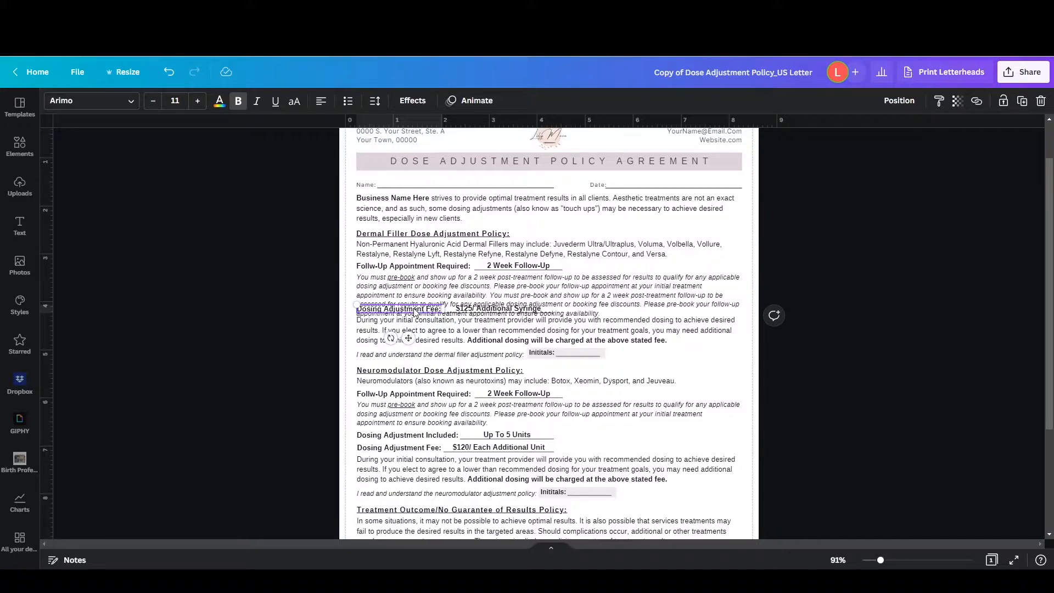
left_click(655, 314, "shift")
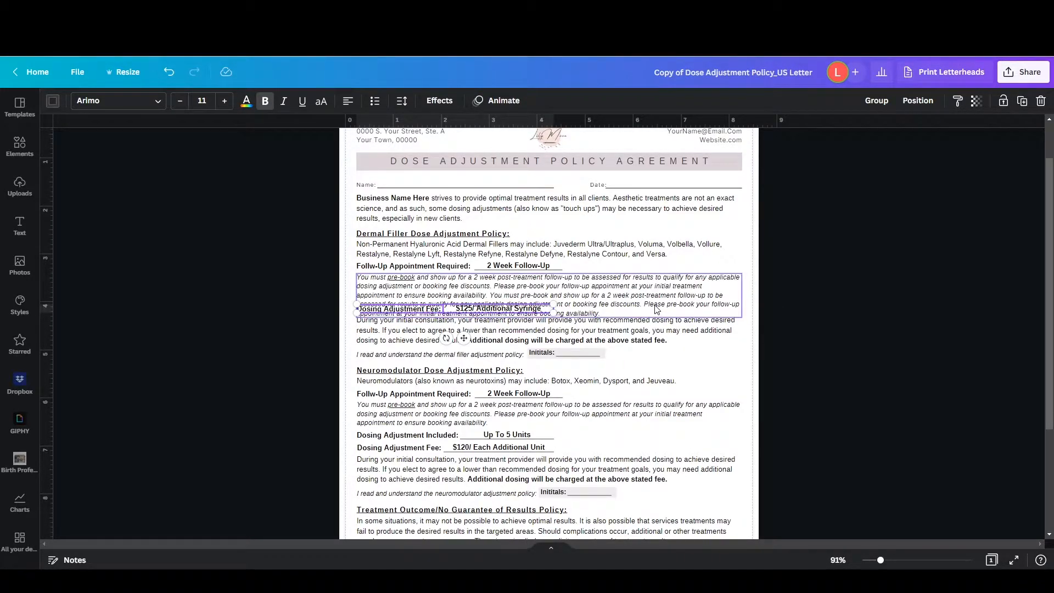
left_click(566, 337, "shift")
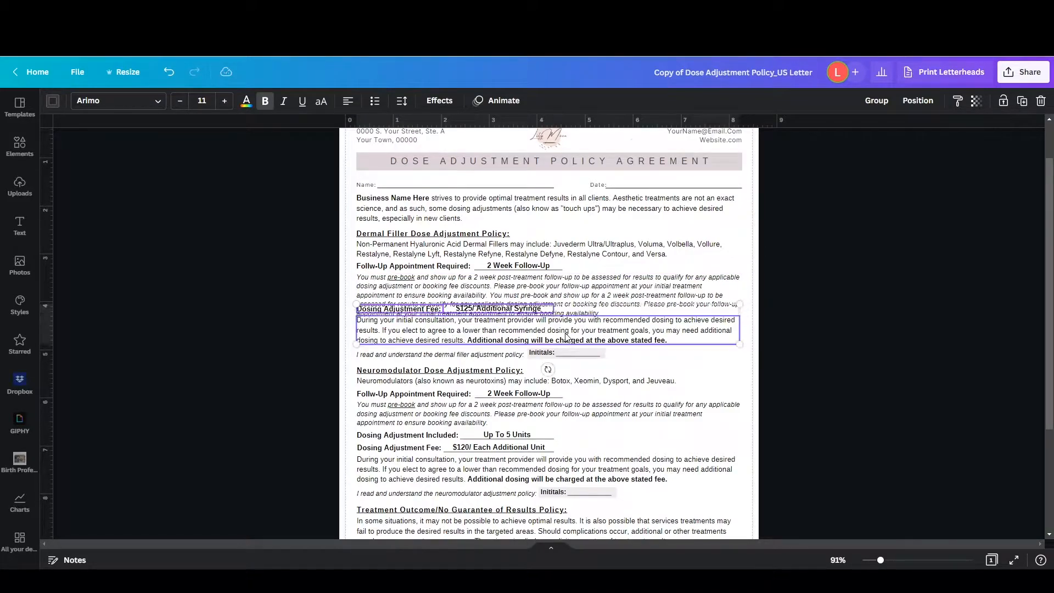
left_click(516, 354, "shift")
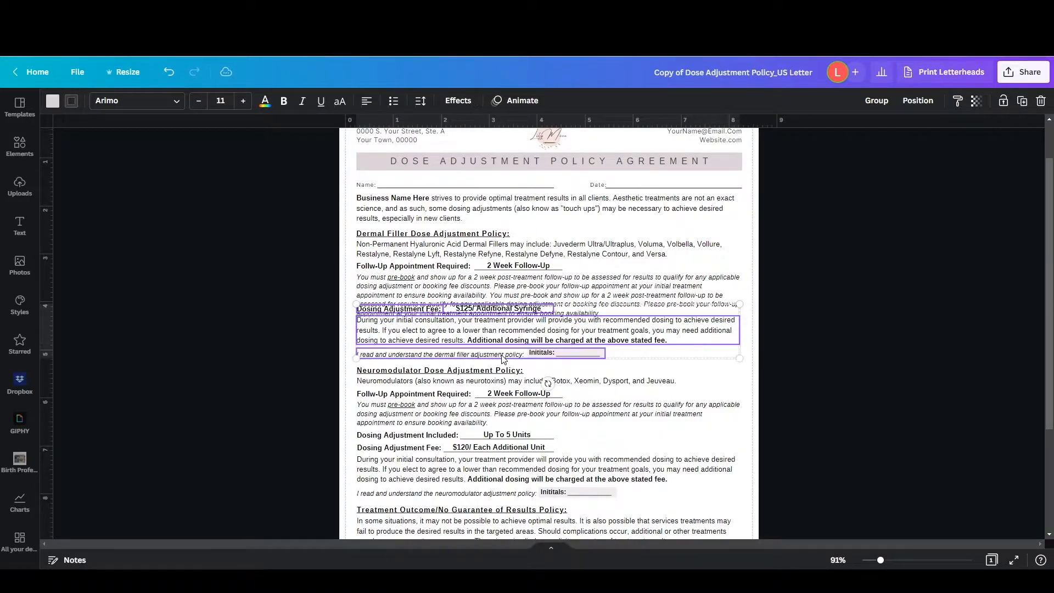
left_click(466, 387)
Select everything from the dermal filler dosing adjustment fee through the treatment outcome initials line and move it down together, clear of the lengthened paragraph
left_click(429, 312)
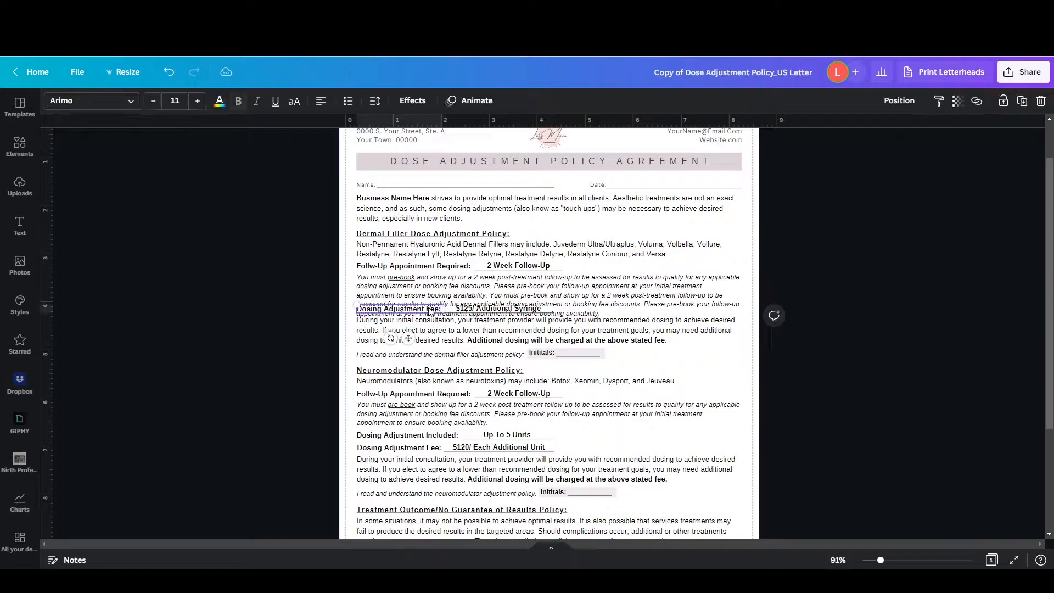
left_click(424, 341, "shift")
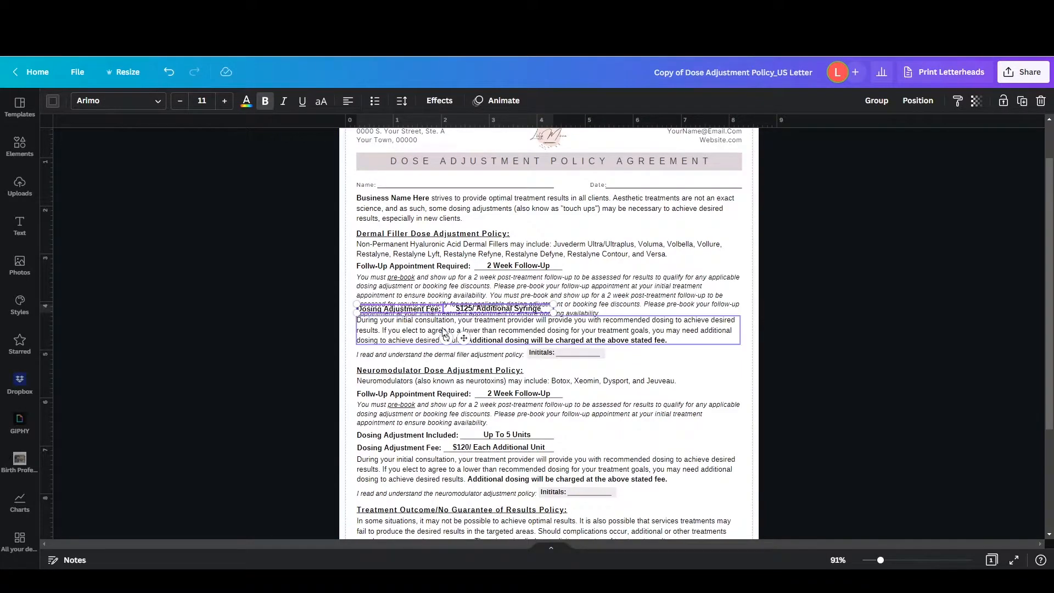
left_click(424, 355, "shift")
left_click(429, 372, "shift")
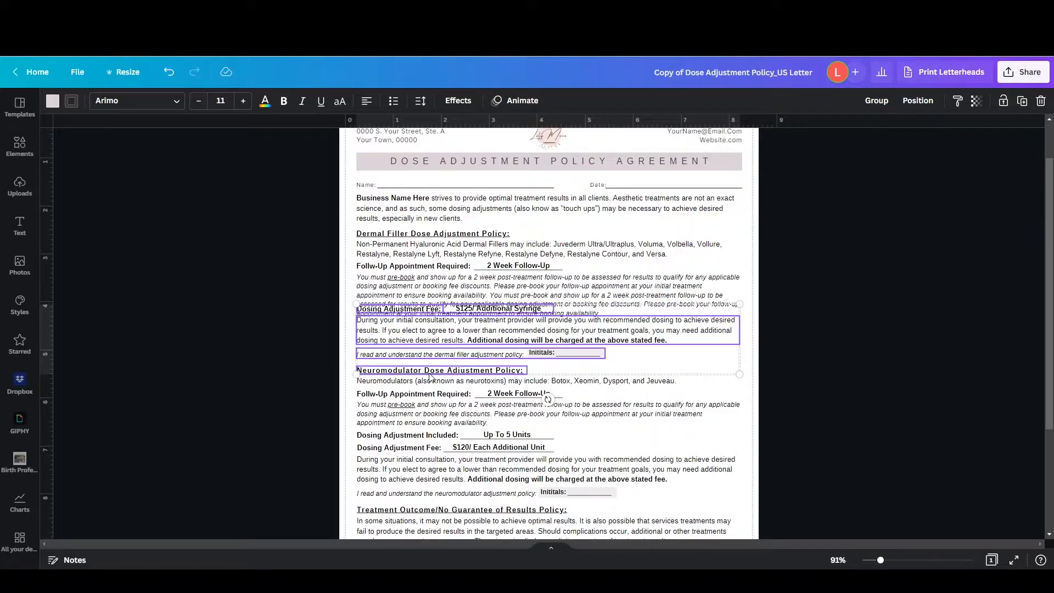
scroll(430, 377, "down", 2)
left_click(470, 328, "shift")
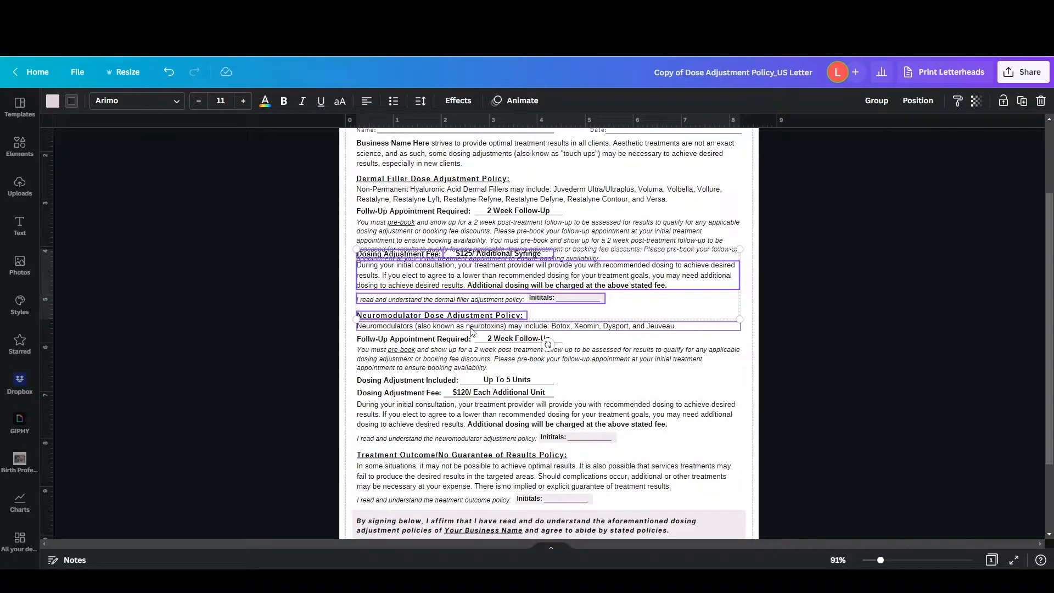
left_click(457, 339, "shift")
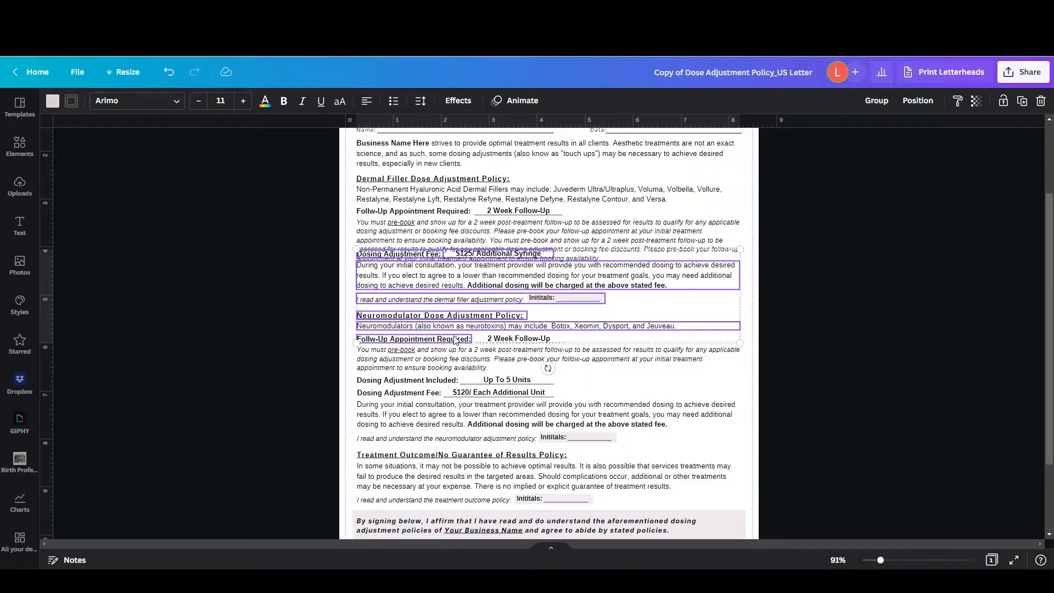
left_click(498, 337, "shift")
left_click(476, 356, "shift")
left_click(443, 382, "shift")
left_click(486, 380, "shift")
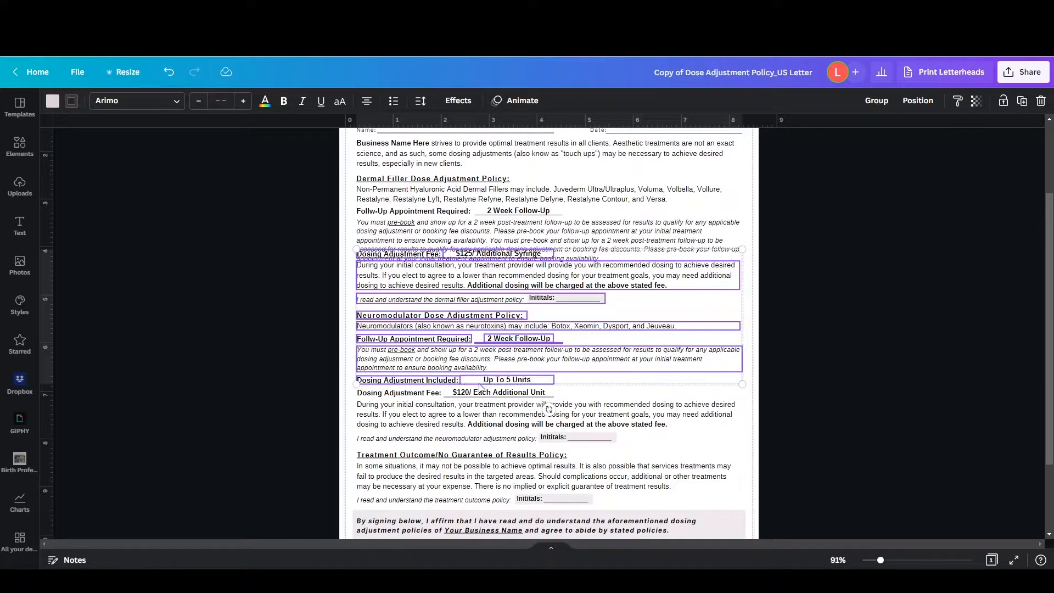
left_click(478, 393, "shift")
left_click(430, 393, "shift")
left_click(436, 415, "shift")
left_click(495, 438, "shift")
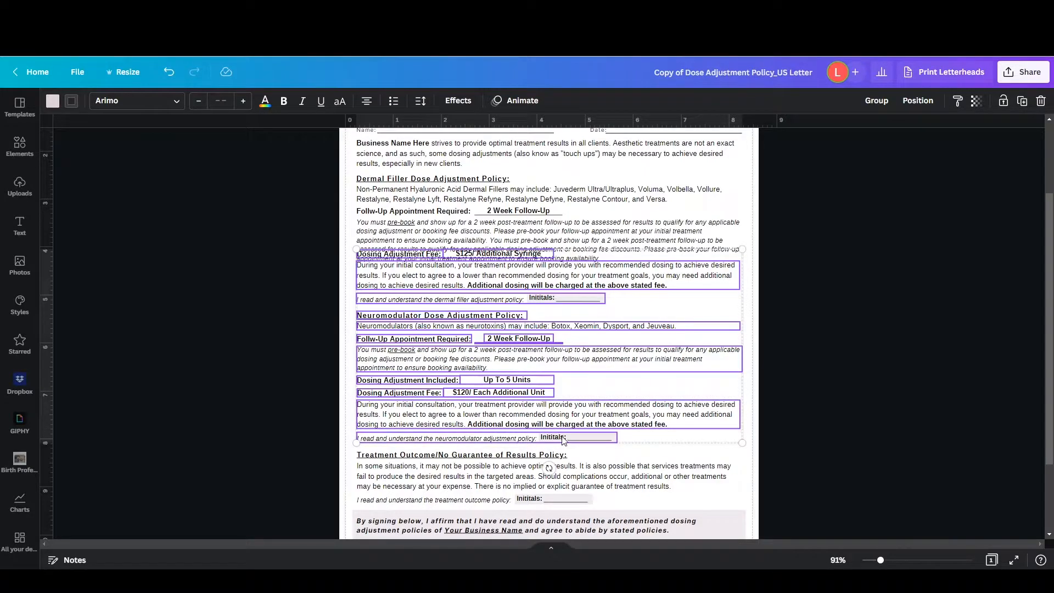
scroll(563, 441, "down", 2)
left_click(510, 355, "shift")
left_click(498, 377, "shift")
left_click(495, 401, "shift")
scroll(568, 367, "up", 2)
scroll(572, 363, "down", 1)
left_click_drag(559, 412, 560, 409)
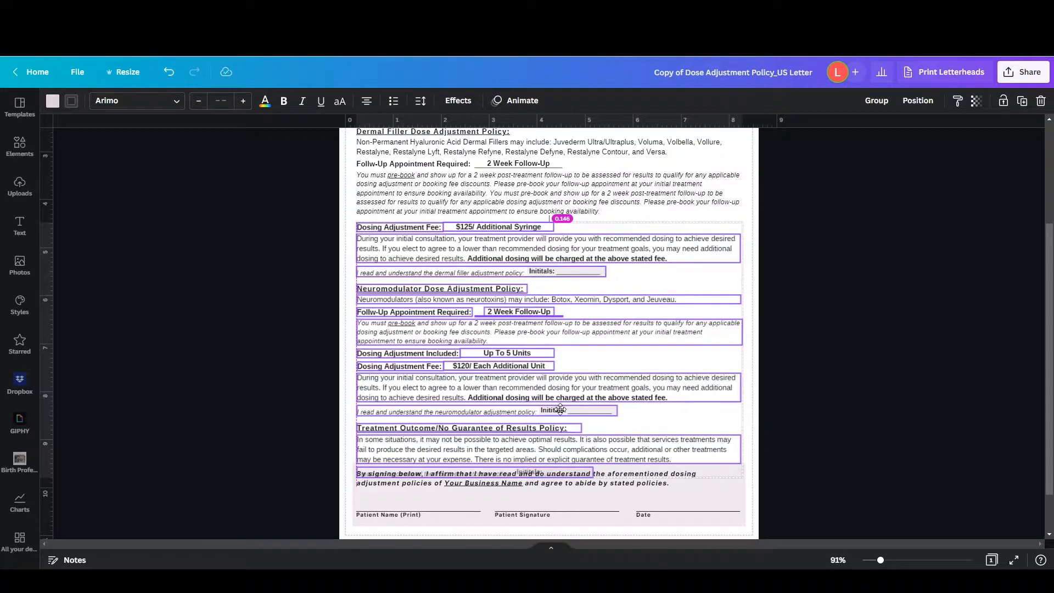
left_click_drag(560, 409, 560, 409)
scroll(659, 431, "down", 2)
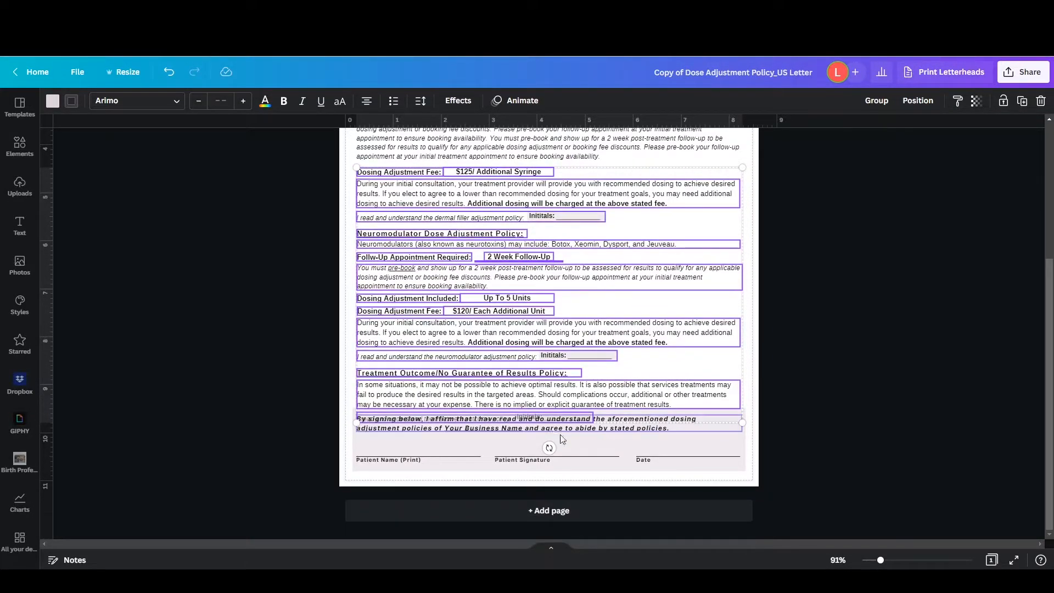
Add a blank second page after the agreement page
left_click(836, 460)
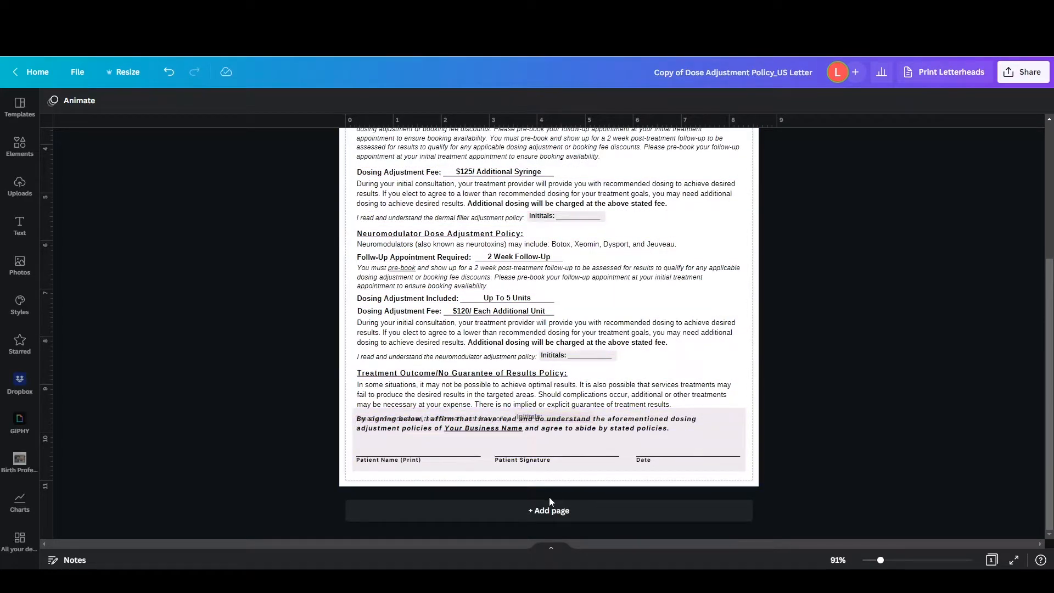
left_click(650, 459)
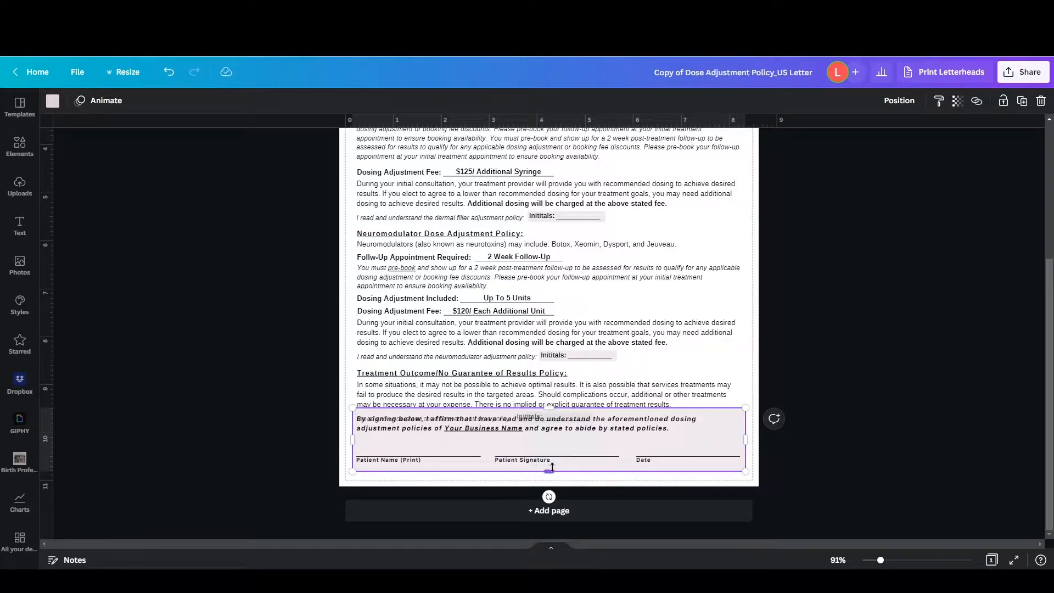
left_click(788, 470)
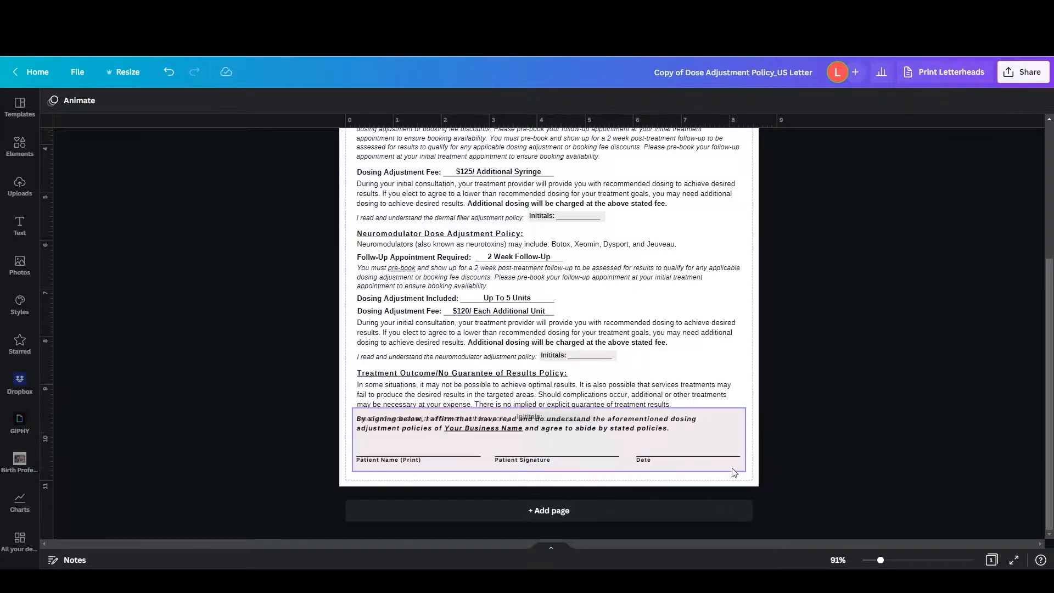
left_click(734, 471)
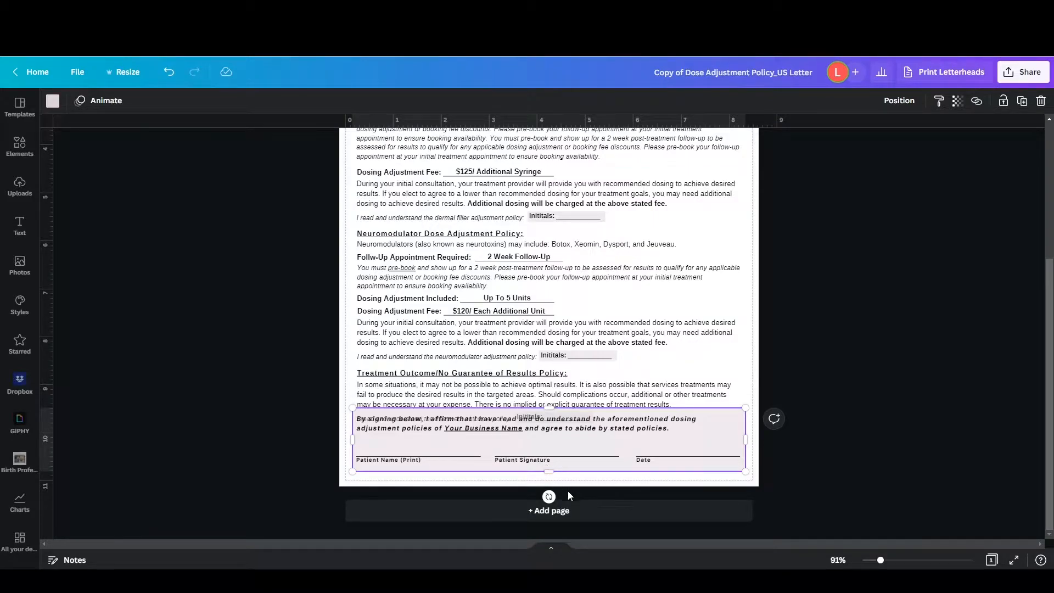
left_click(566, 507)
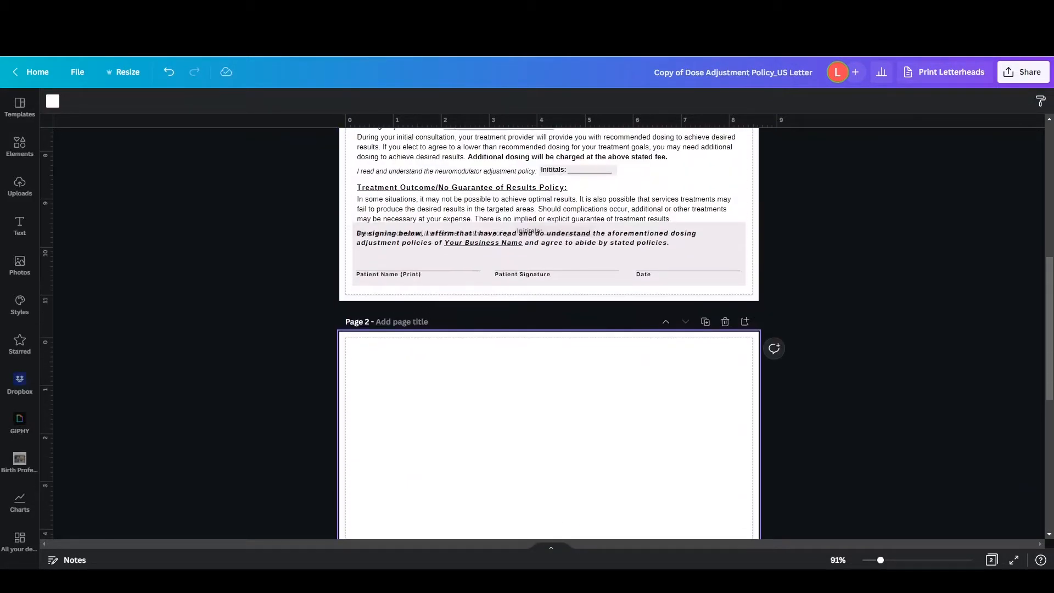
Select the signature block's shaded background, affirmation text, signing lines and labels, and move them together onto the upper part of page 2
left_click(365, 226)
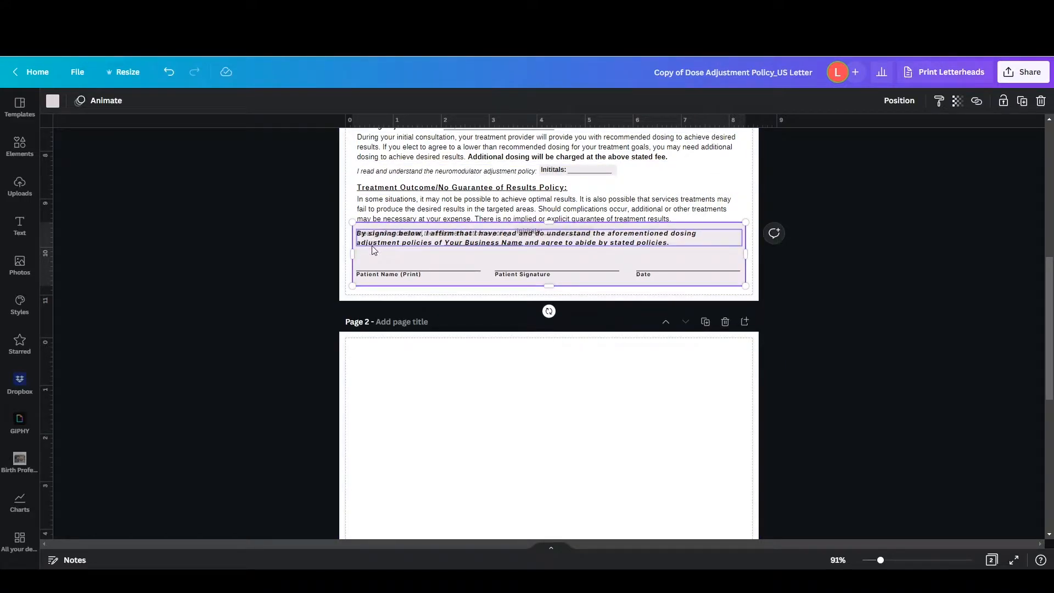
left_click(371, 246)
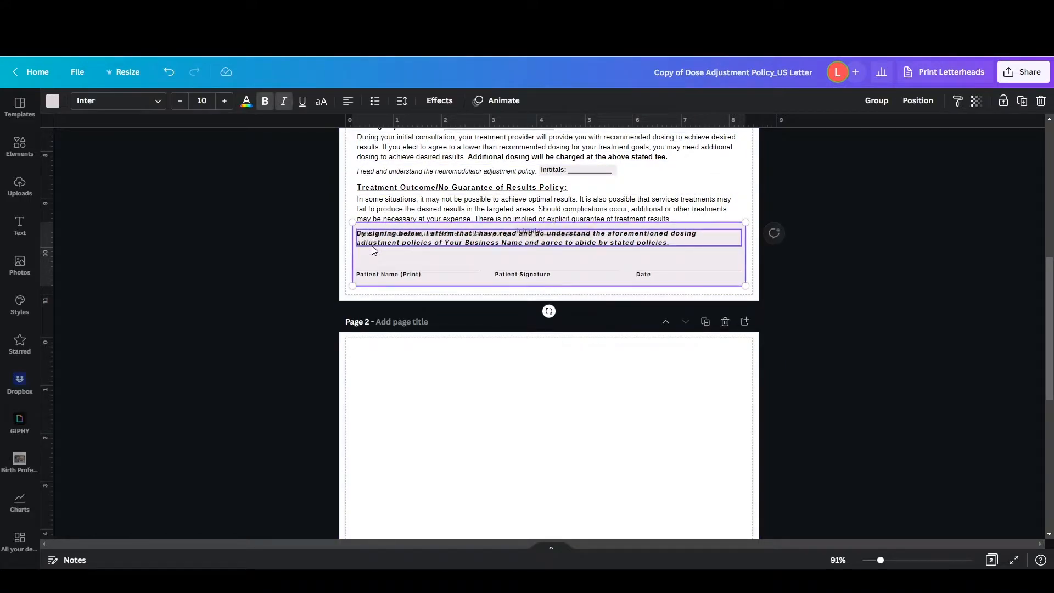
left_click(433, 270, "shift")
left_click(508, 276, "shift")
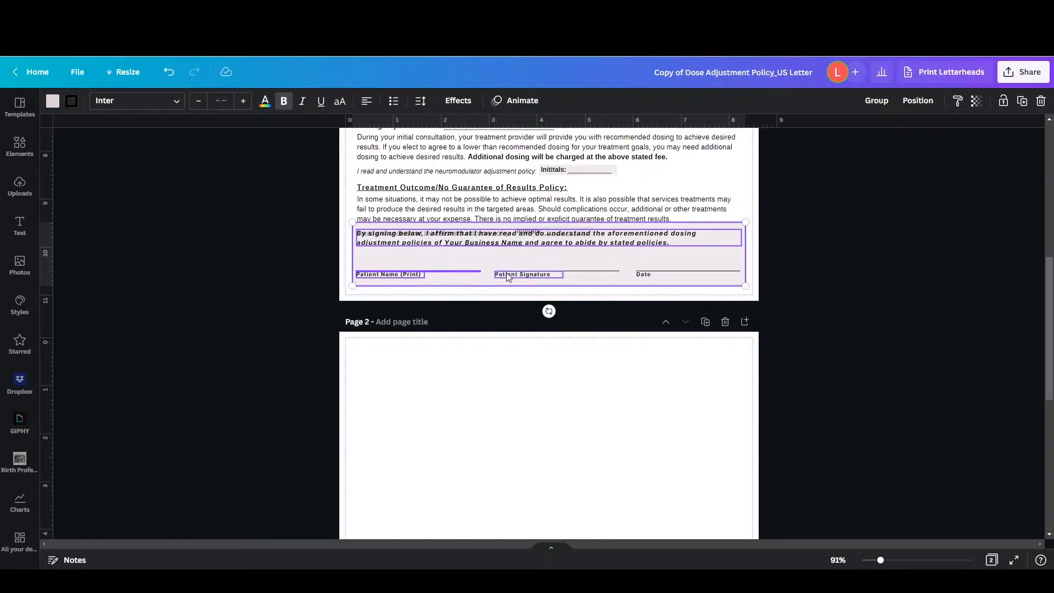
left_click(592, 270, "shift")
left_click(733, 271, "shift")
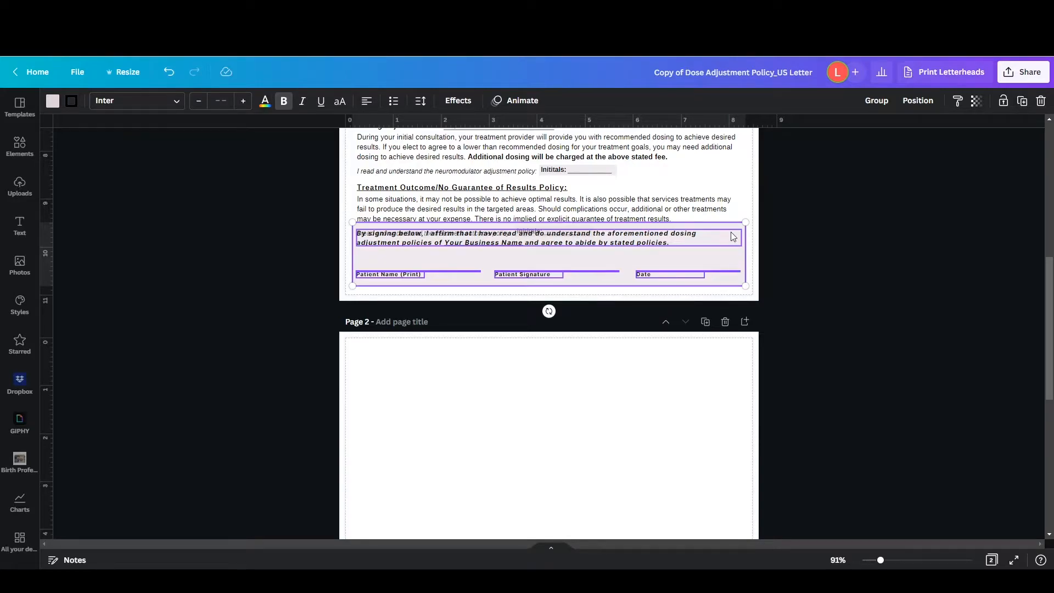
left_click_drag(669, 258, 668, 385)
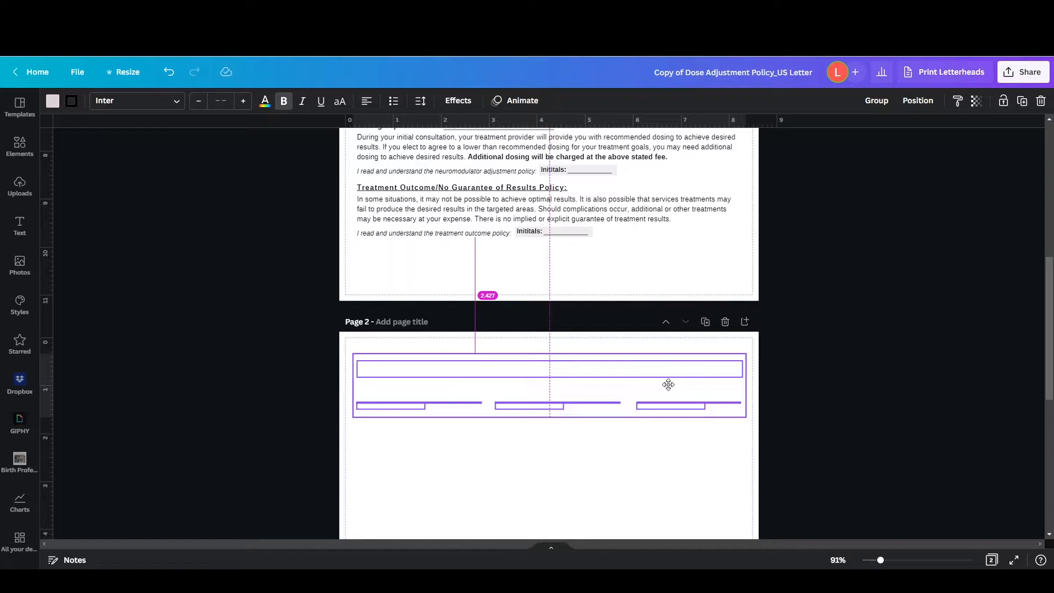
left_click_drag(669, 384, 669, 386)
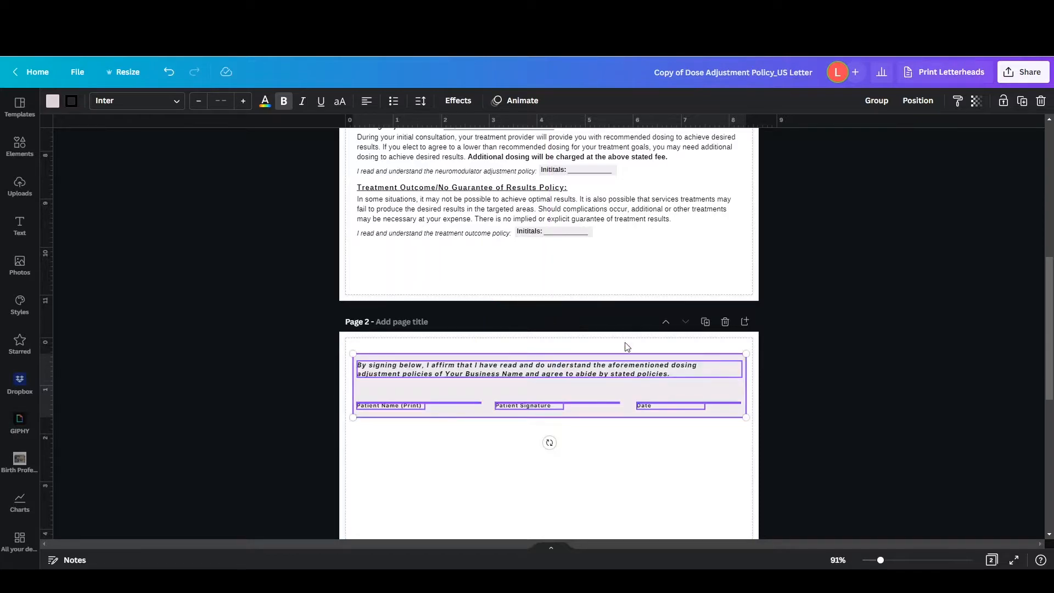
scroll(313, 347, "up", 7)
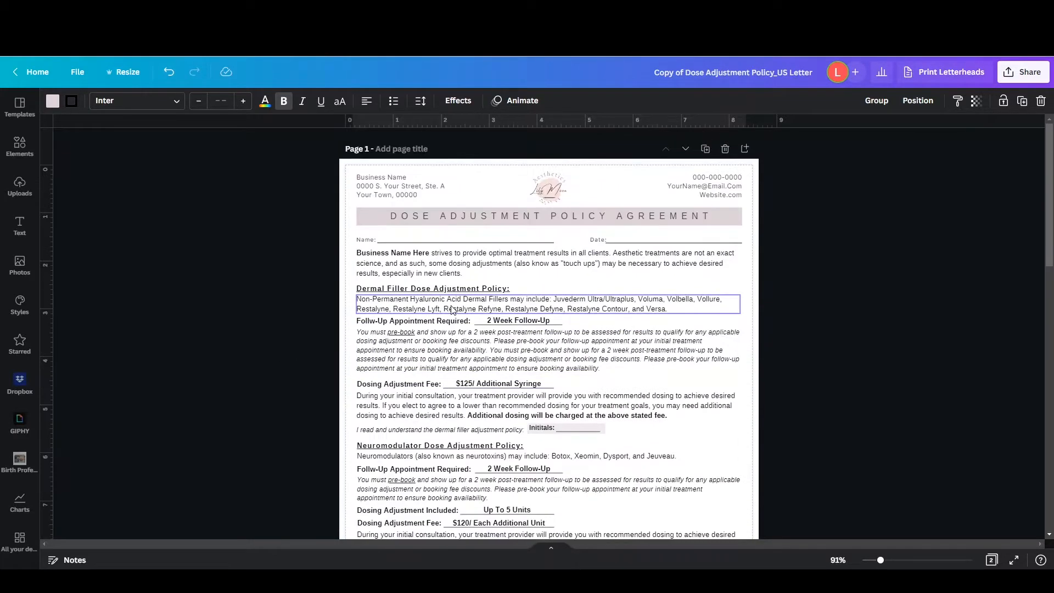
left_click(371, 197)
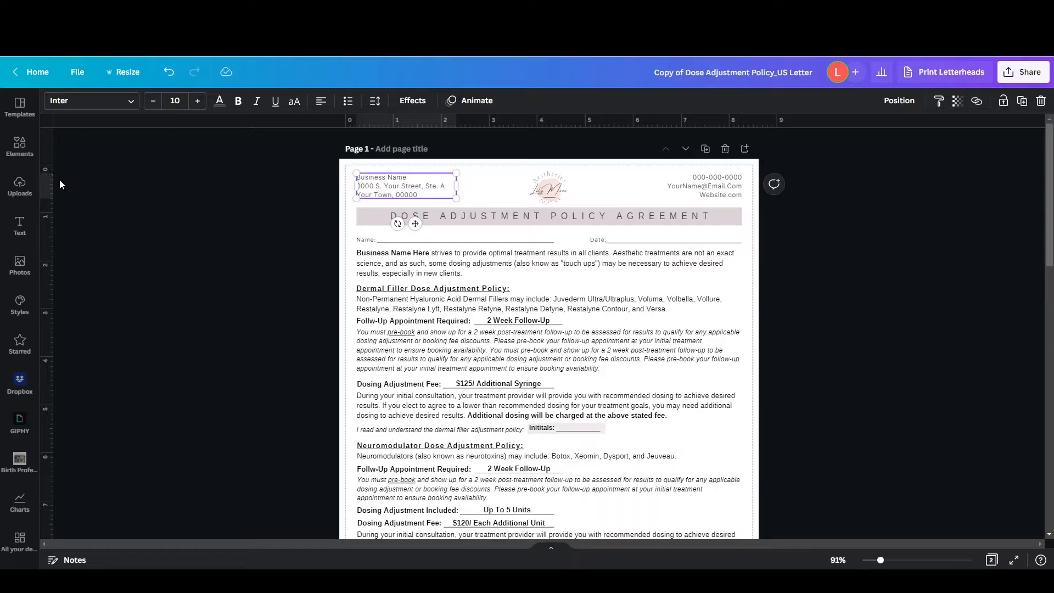
scroll(459, 267, "down", 8)
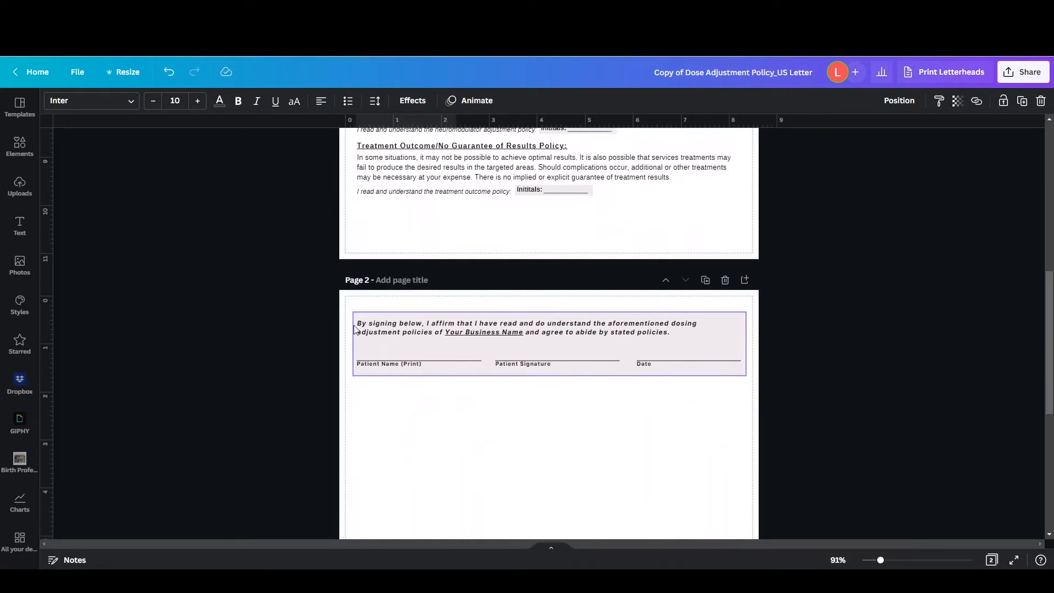
Select the signature block's background, affirmation text and patient name and signature fields on page 2, and shift them slightly left
left_click(360, 329)
scroll(399, 342, "down", 1)
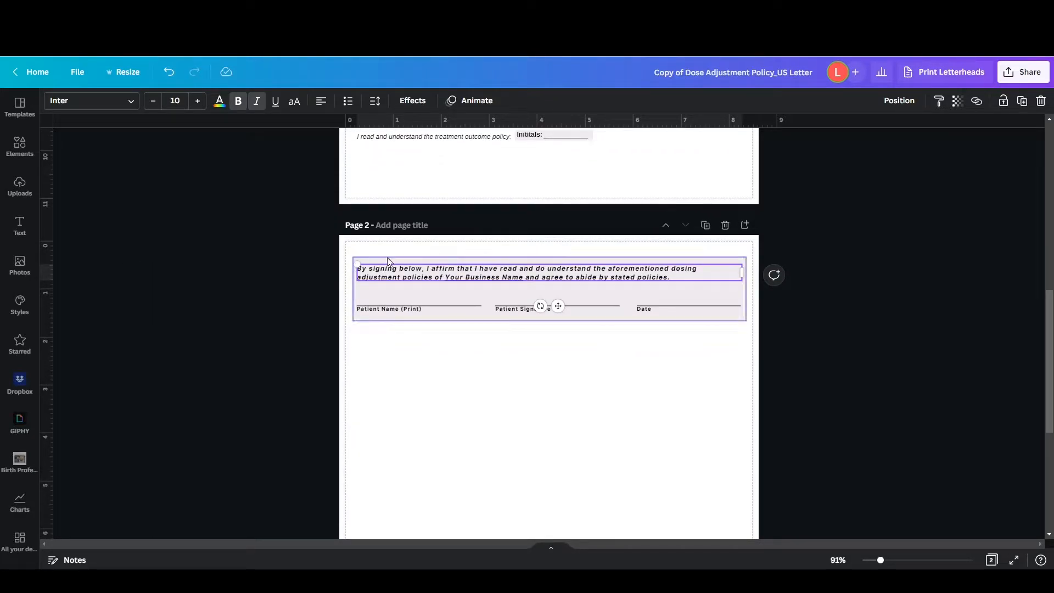
left_click(386, 257)
left_click(396, 311, "shift")
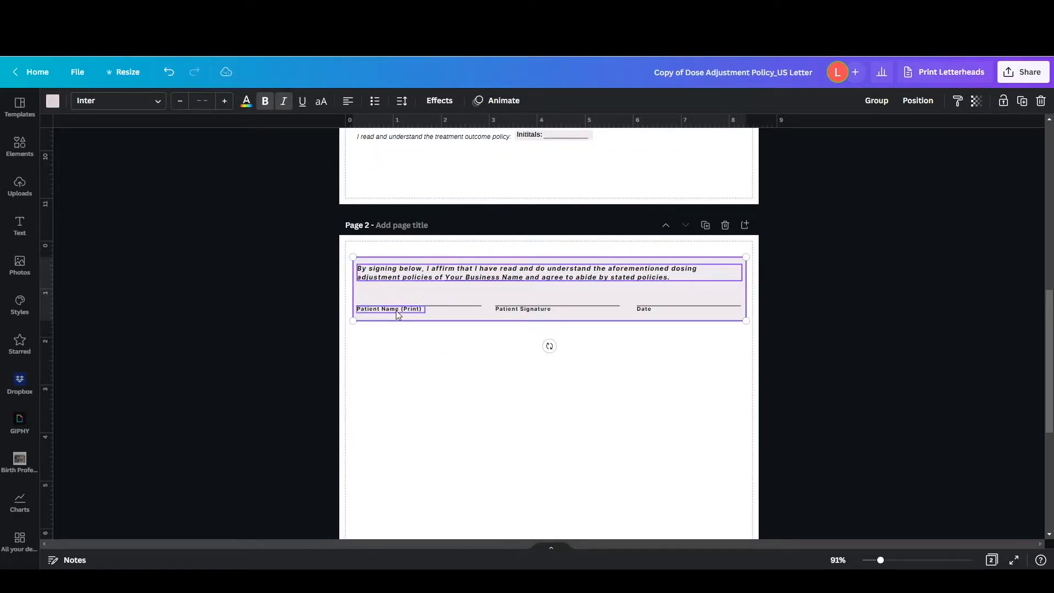
left_click(449, 306, "shift")
left_click(527, 310, "shift")
left_click(587, 305, "shift")
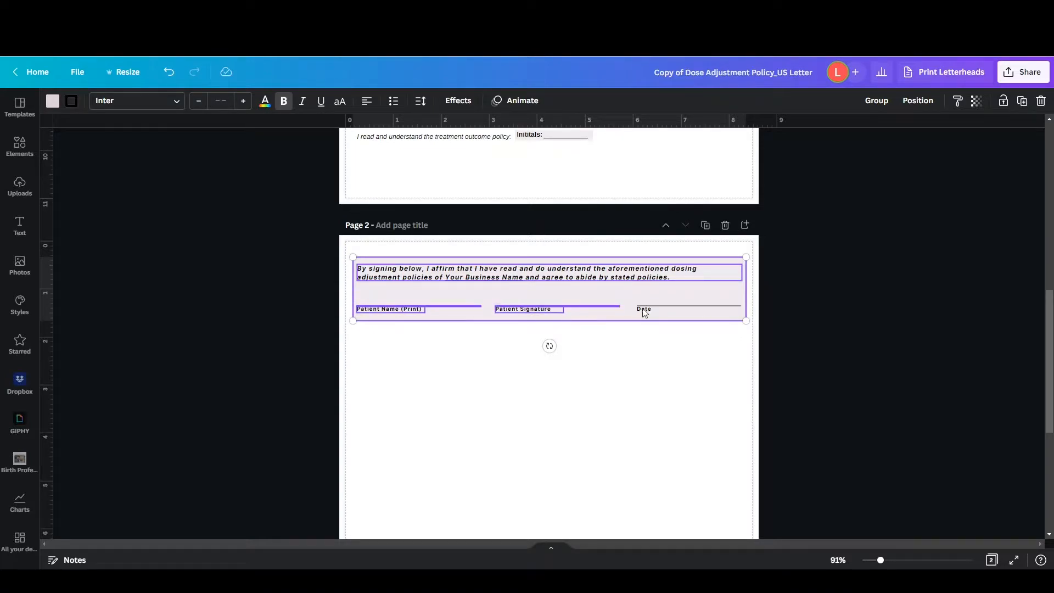
left_click_drag(475, 285, 473, 282)
Examine the layout of the policy sections on page 1 and the signature block on page 2
scroll(480, 285, "up", 5)
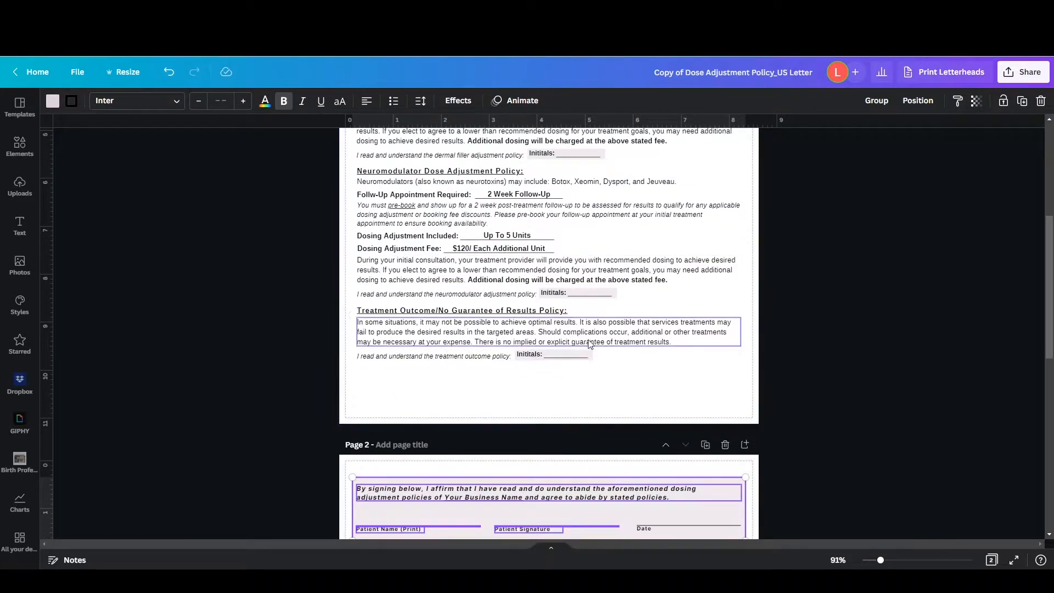
scroll(483, 296, "up", 3)
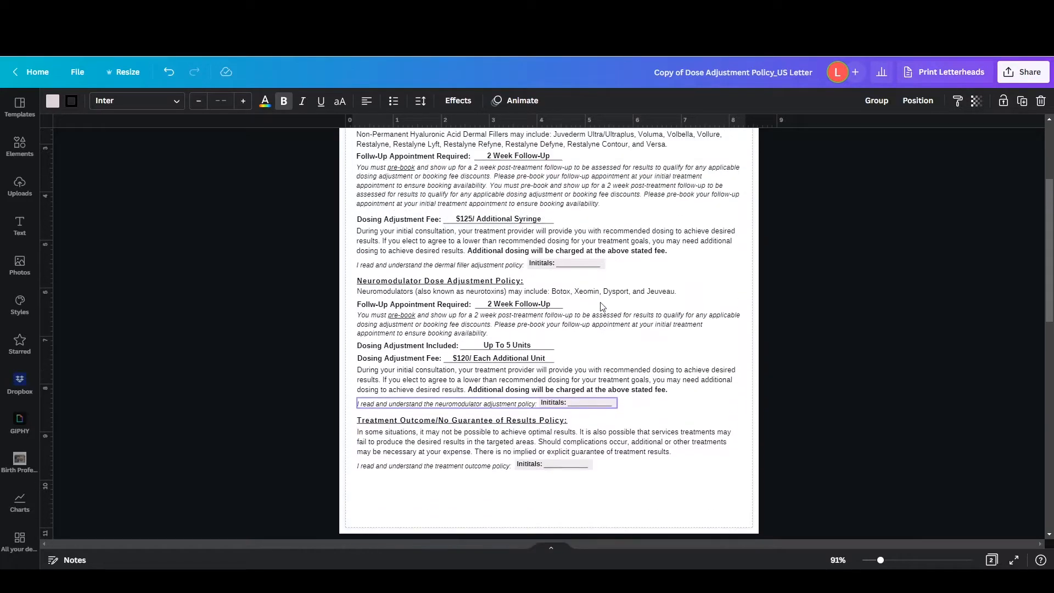
scroll(500, 243, "up", 2)
left_click(500, 243)
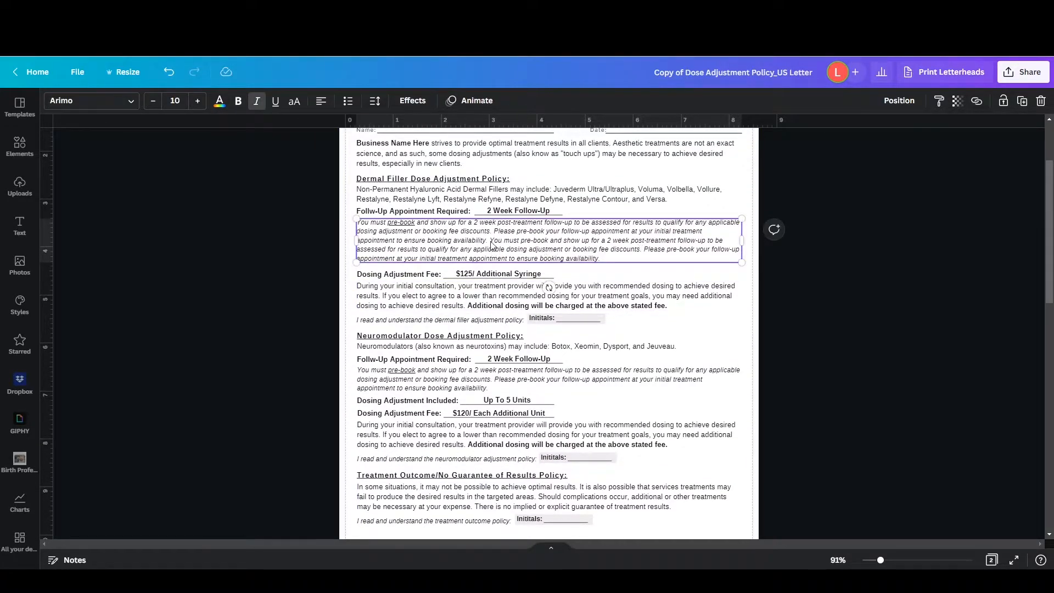
scroll(577, 256, "down", 2)
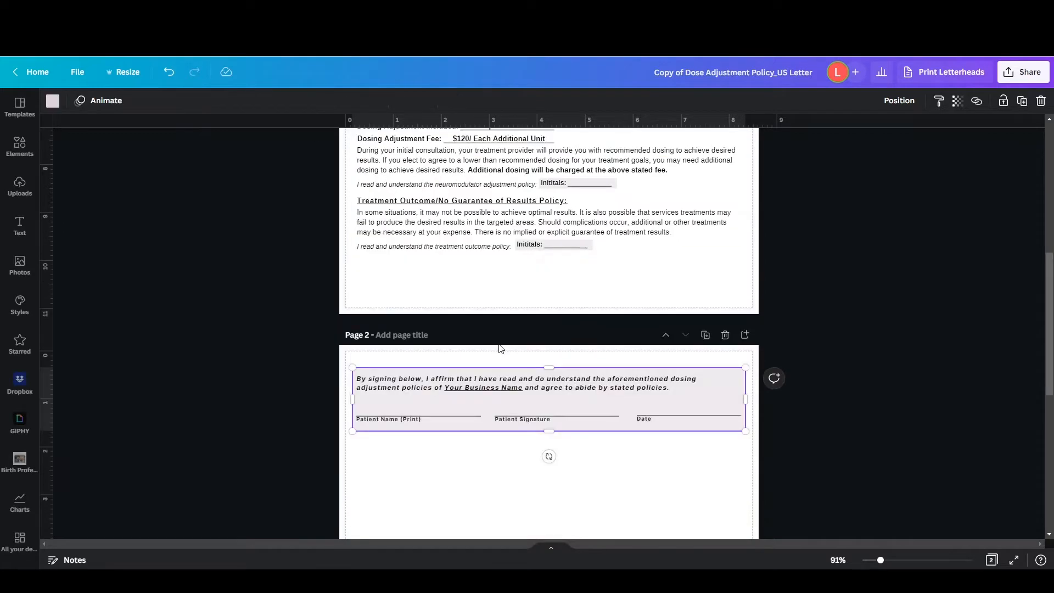
scroll(492, 334, "up", 2)
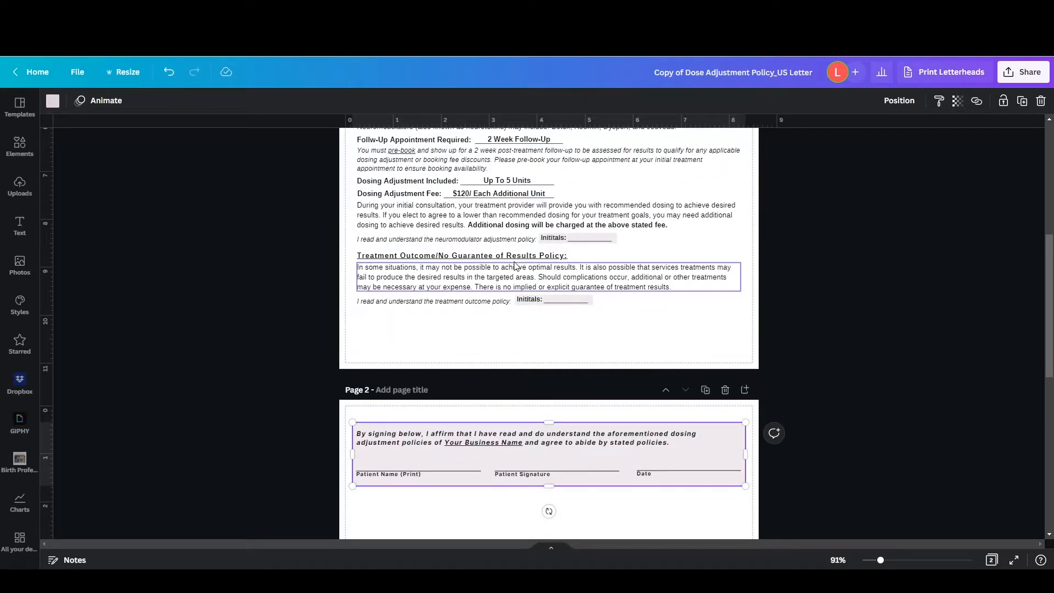
scroll(514, 265, "up", 5)
scroll(515, 266, "down", 3)
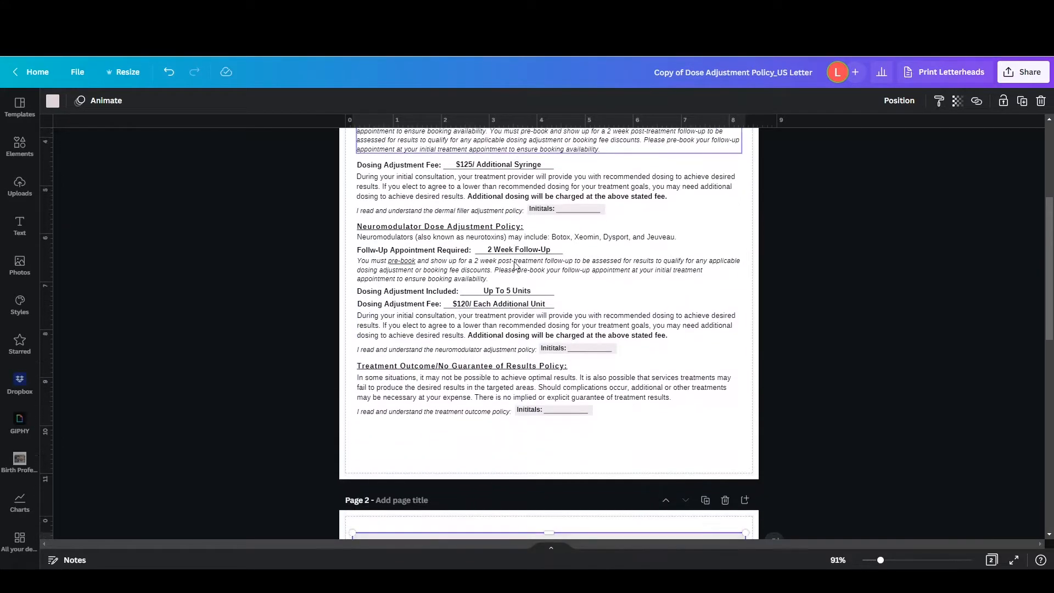
scroll(500, 305, "down", 2)
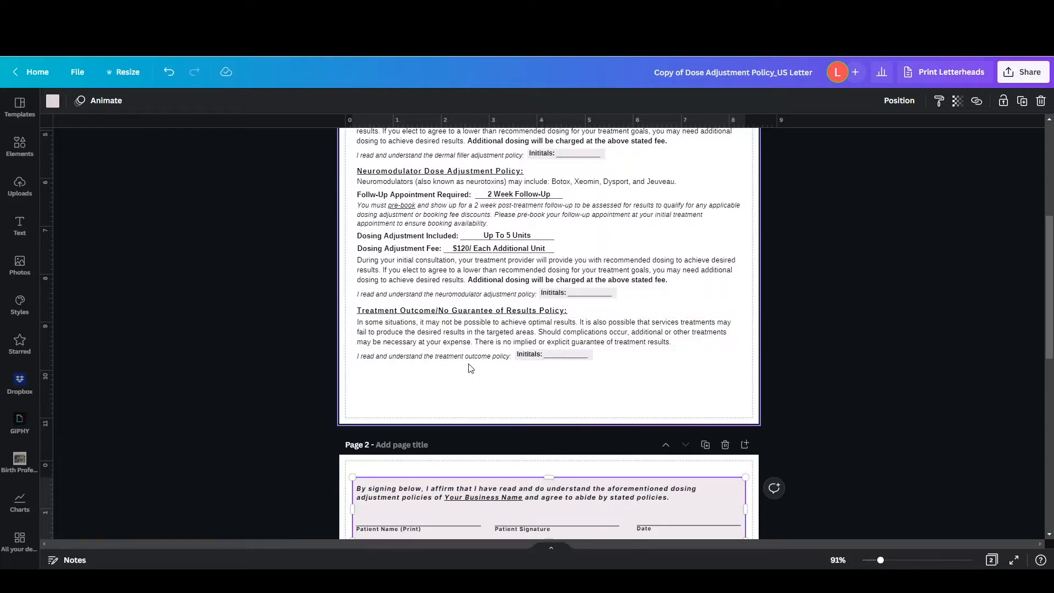
left_click(508, 317)
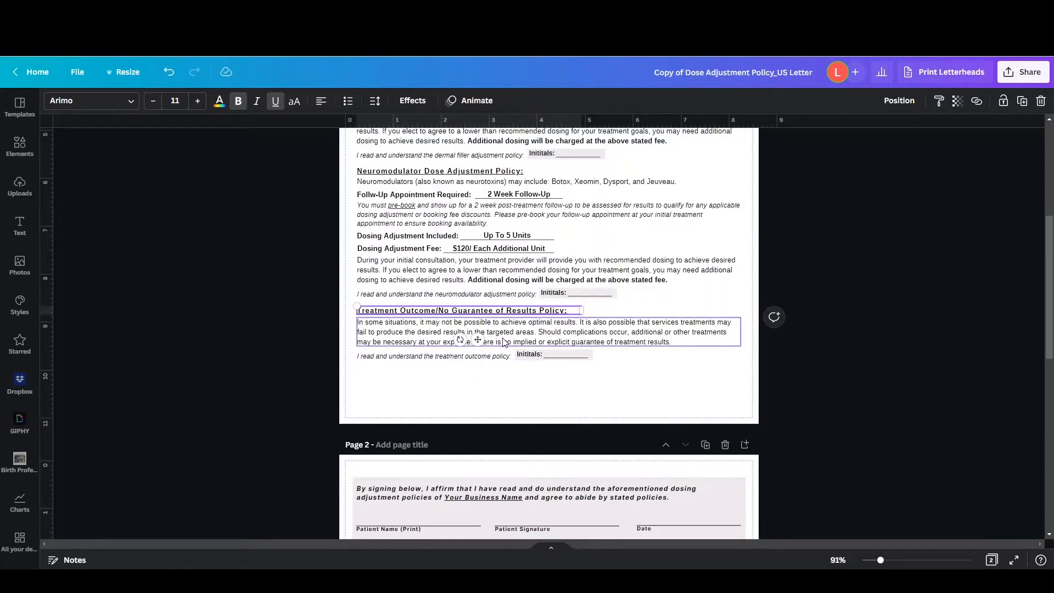
left_click(511, 332, "shift")
left_click(498, 357, "shift")
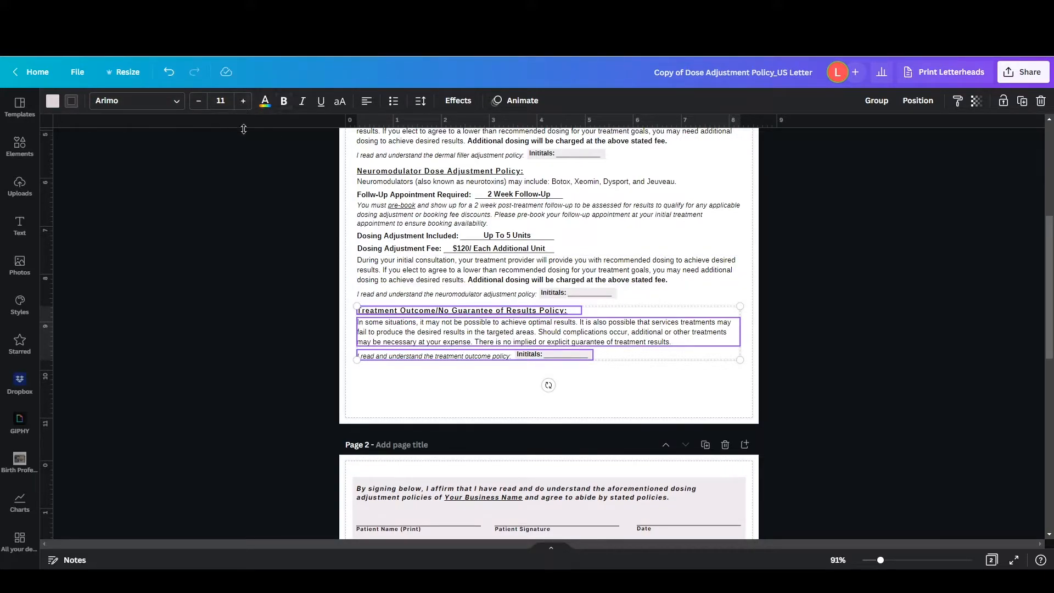
scroll(404, 269, "down", 2)
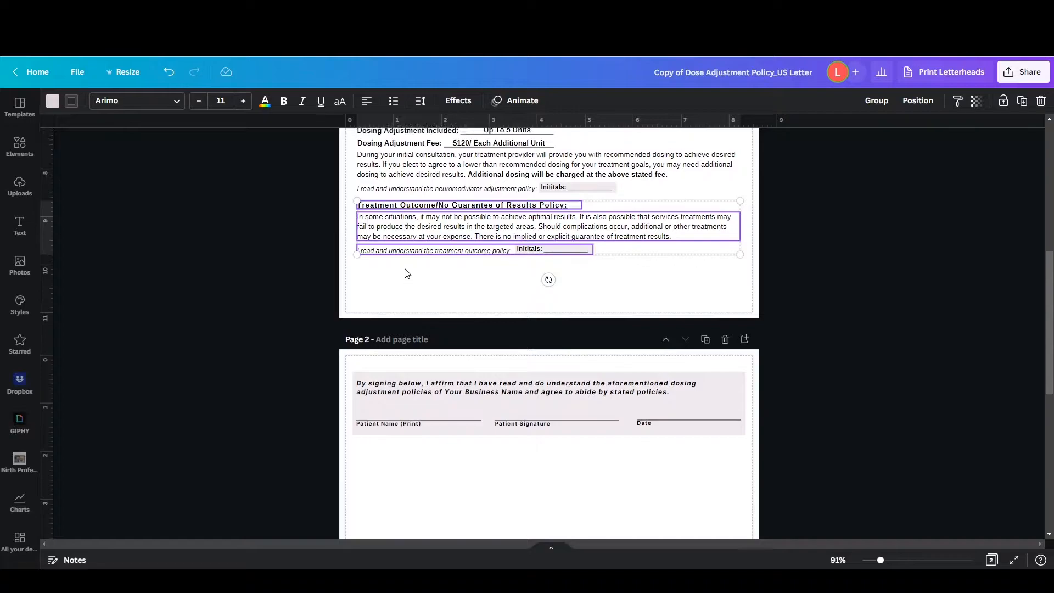
scroll(407, 273, "up", 1)
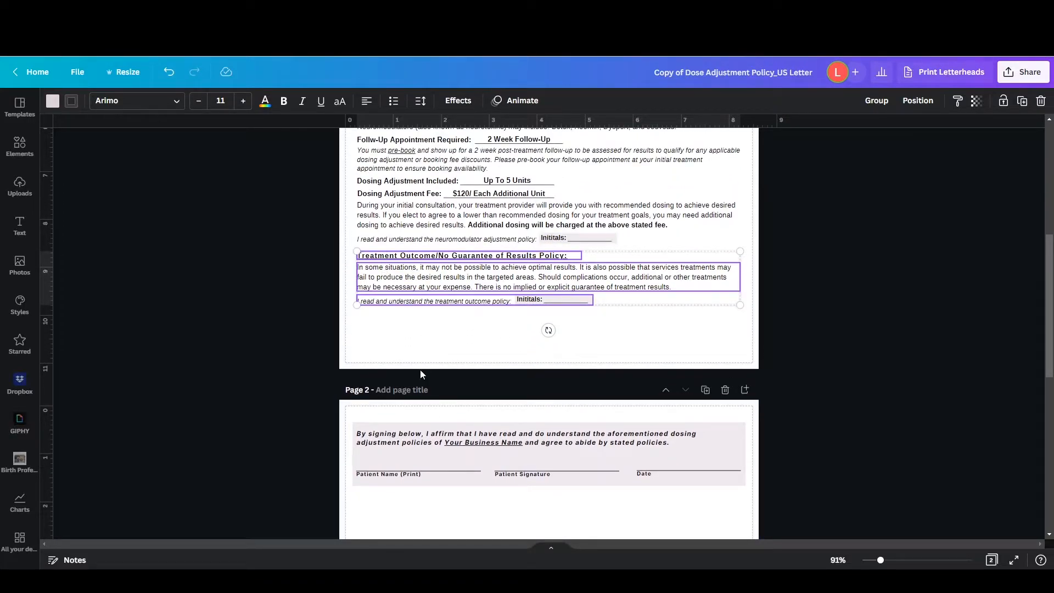
left_click(510, 345)
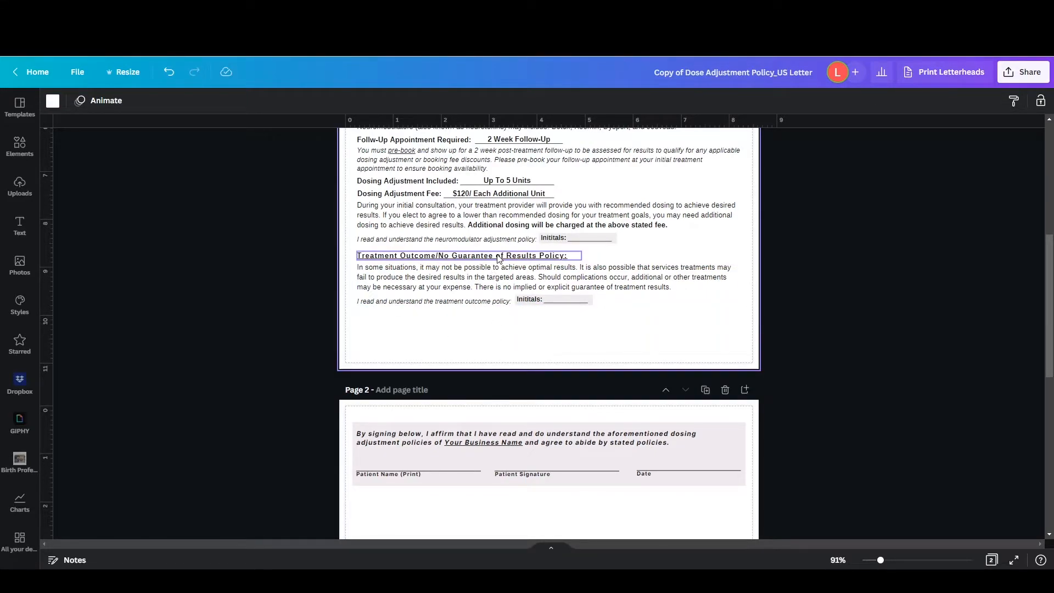
scroll(499, 258, "up", 3)
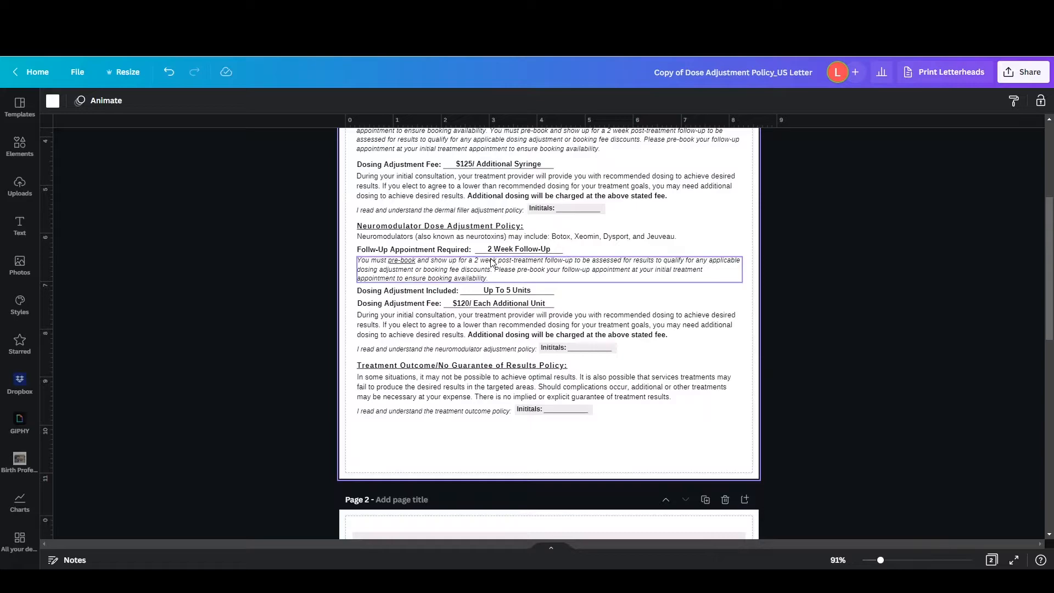
scroll(493, 262, "down", 2)
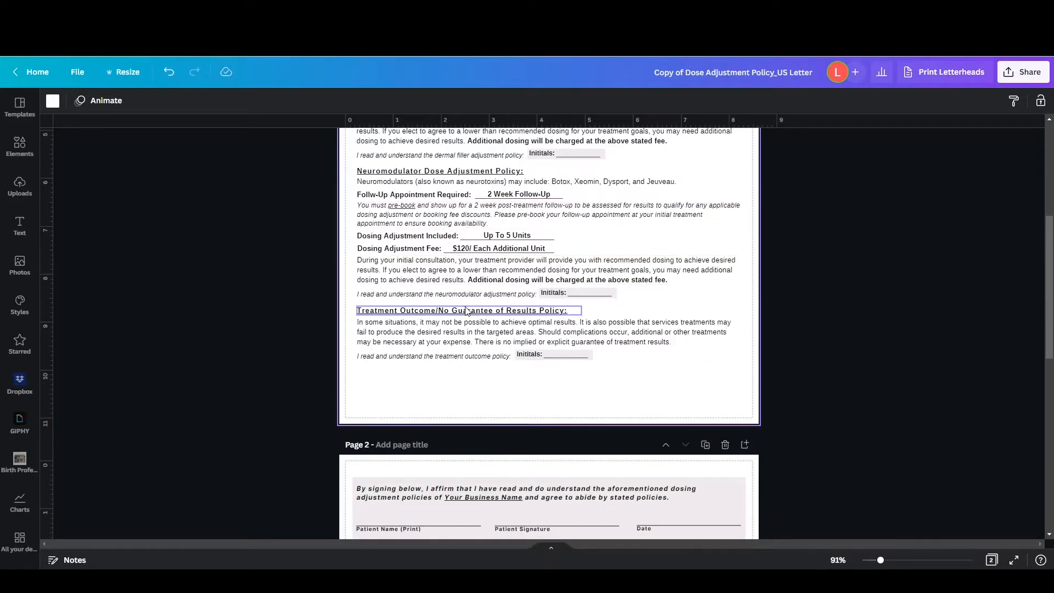
scroll(516, 258, "up", 10)
scroll(471, 316, "down", 10)
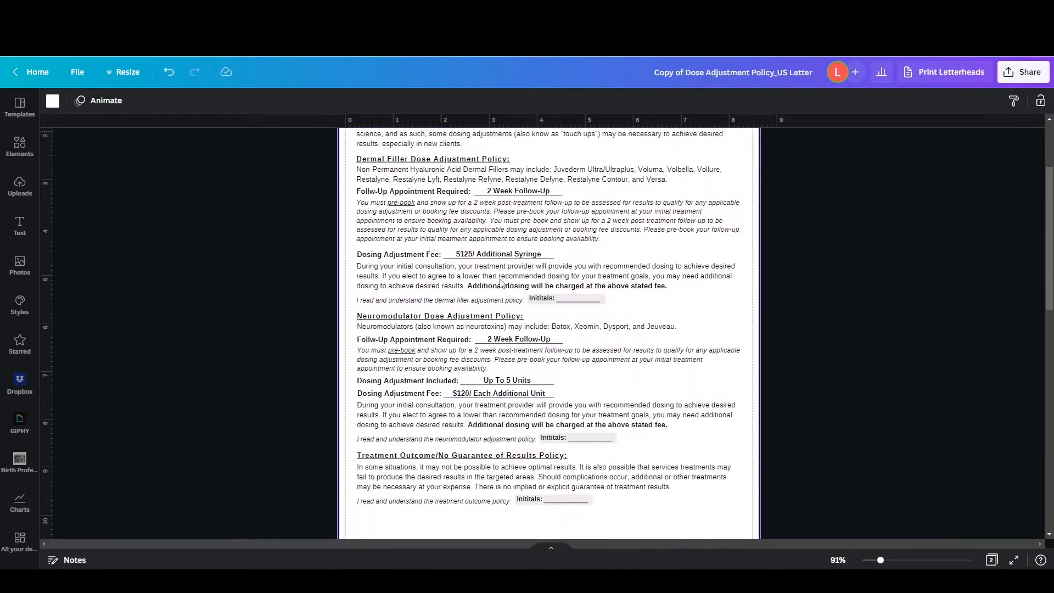
scroll(471, 316, "down", 1)
left_click(469, 311)
left_click(469, 329, "shift")
left_click(467, 356, "shift")
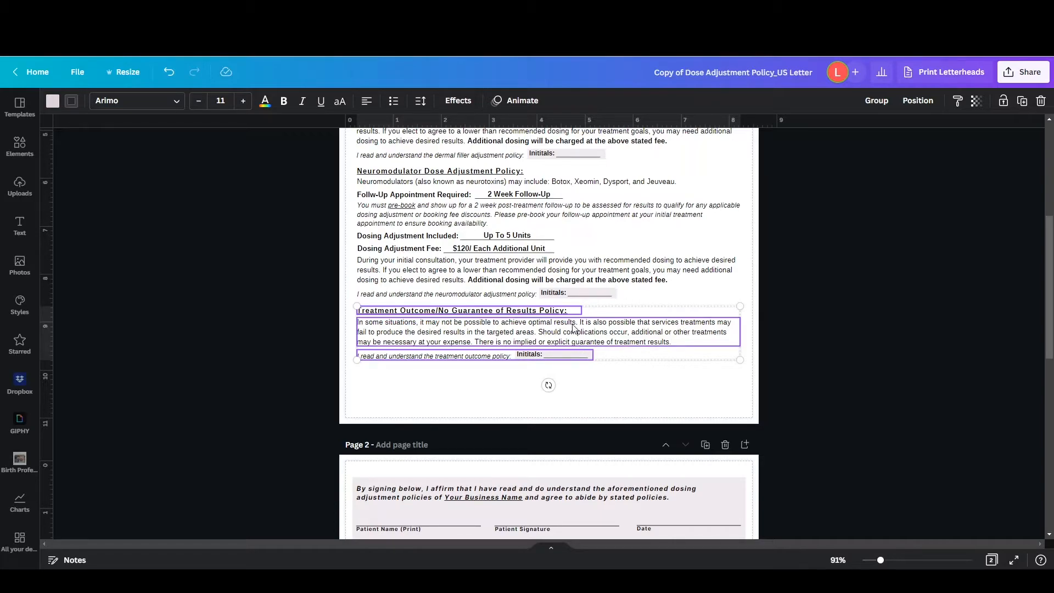
scroll(501, 384, "down", 2)
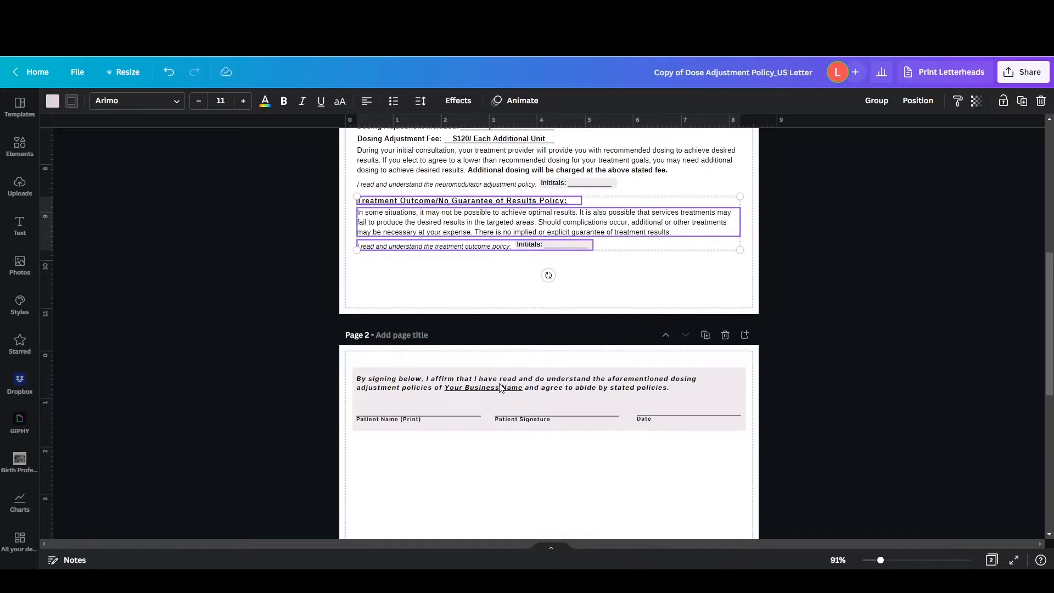
Select the whole signature block on page 2 and move it down, leaving about 2.4 inches of blank space above it
left_click(500, 375)
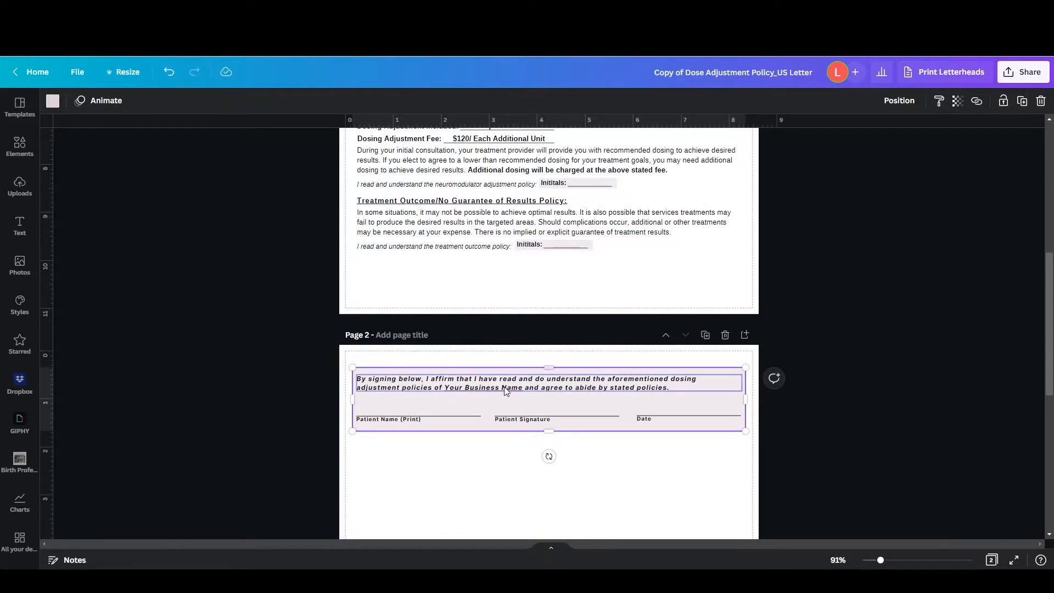
left_click(419, 418, "shift")
left_click(446, 417, "shift")
left_click(533, 419, "shift")
left_click(583, 417, "shift")
left_click(647, 421, "shift")
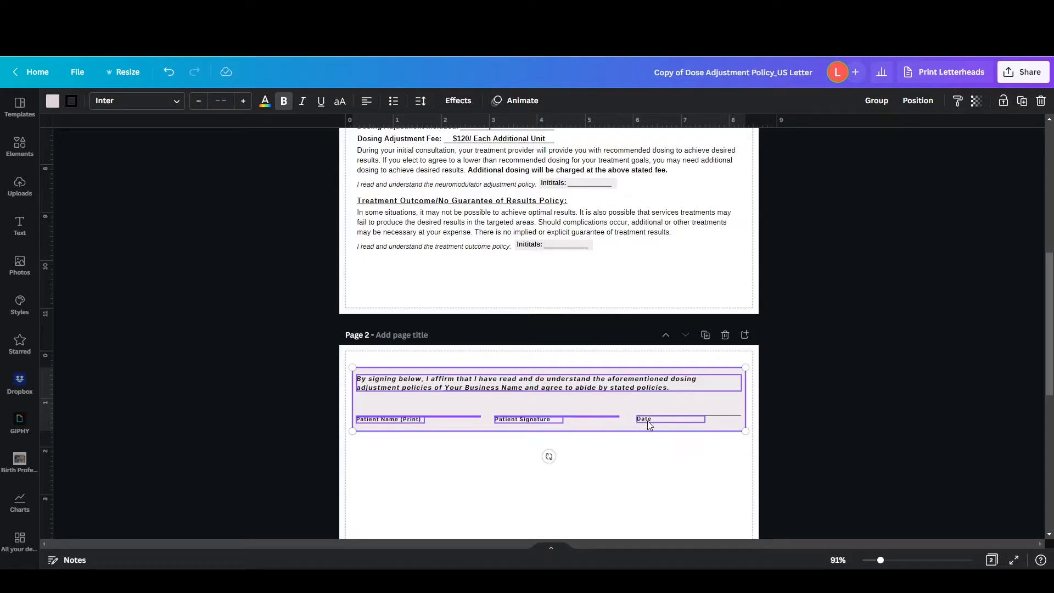
left_click(666, 415, "shift")
key("Down")
key("Down")
key("Down")
key("Down")
key("Down")
key("Down")
key("Down")
key("Down")
key("Down")
key("Down")
key("Down")
key("Down")
key("Down")
key("Down")
key("Down")
key("Down")
key("Down")
key("Down")
key("Down")
key("Down")
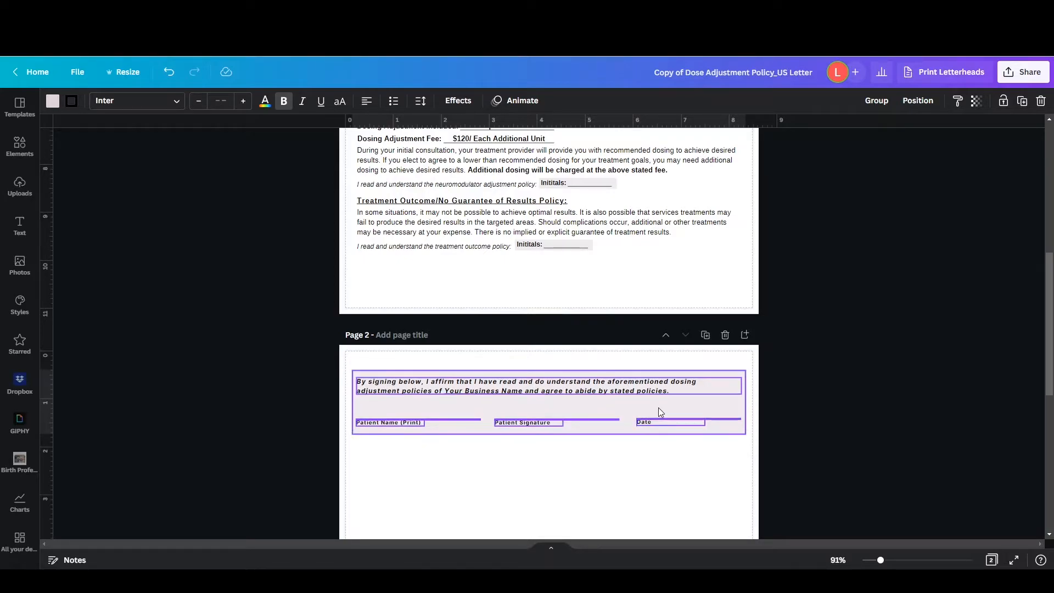
key("shift+Down")
key("shift+Down")
key("shift+Down")
key("shift+Down")
key("shift+Down")
key("shift+Down")
key("shift+Down")
key("shift+Down")
key("shift+Down")
key("shift+Down")
key("shift+Down")
key("shift+Down")
key("shift+Down")
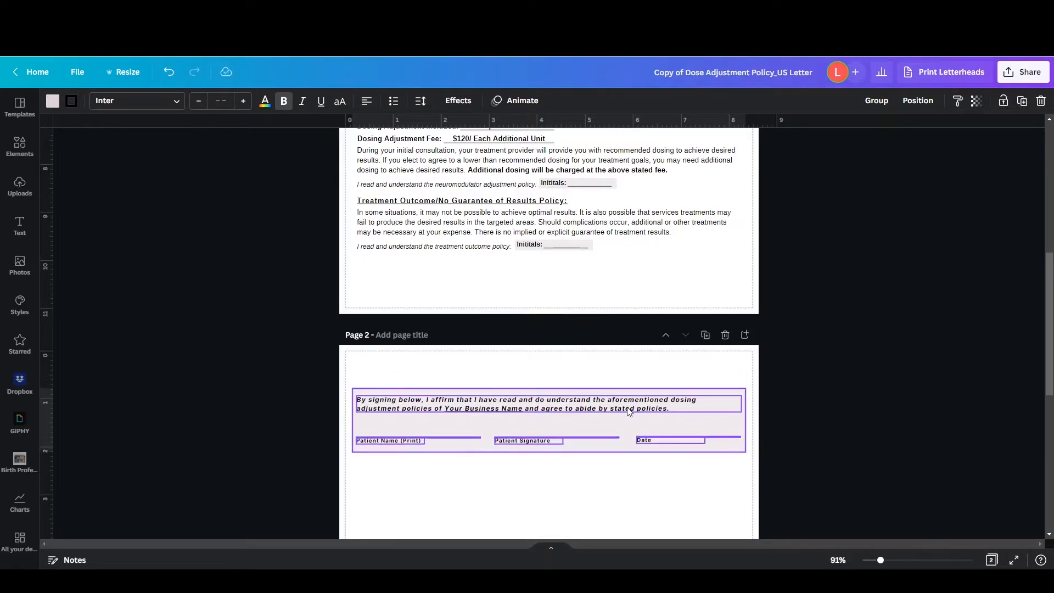
key("shift+Down")
key("shift+Down")
key("shift+Down")
key("shift+Down")
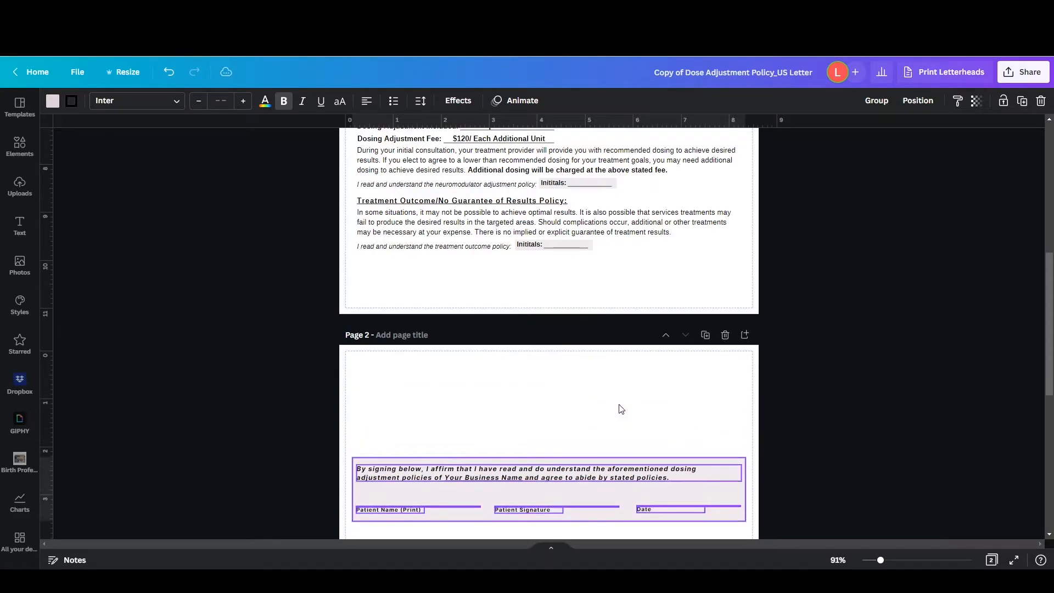
scroll(548, 289, "down", 2)
scroll(547, 289, "up", 3)
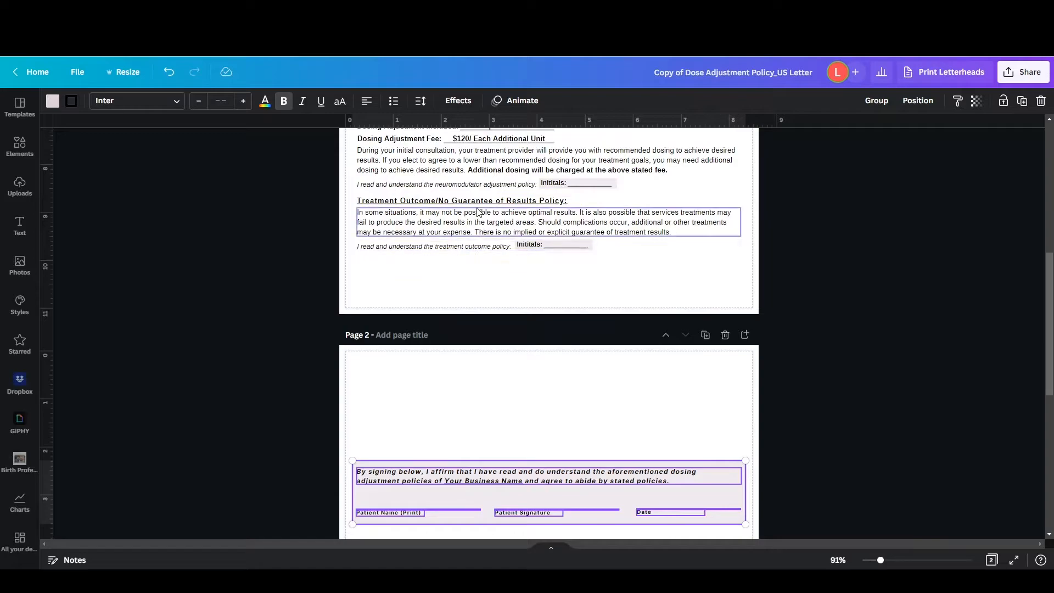
Paste a copy of the Treatment Outcome policy section, including its initials line, onto page 2 and place it above the signature block
left_click(425, 419)
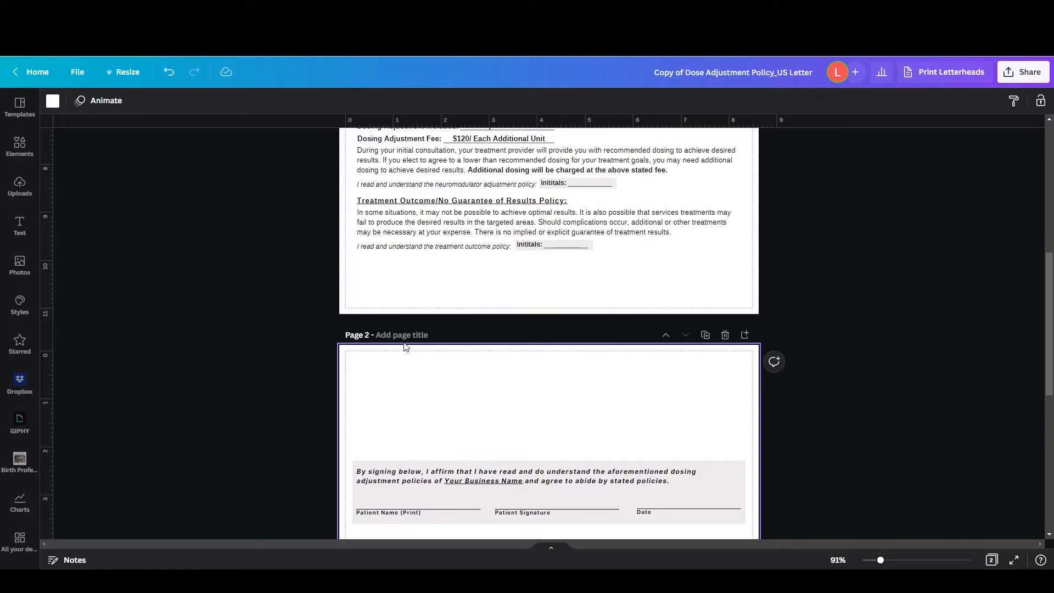
scroll(336, 378, "down", 3)
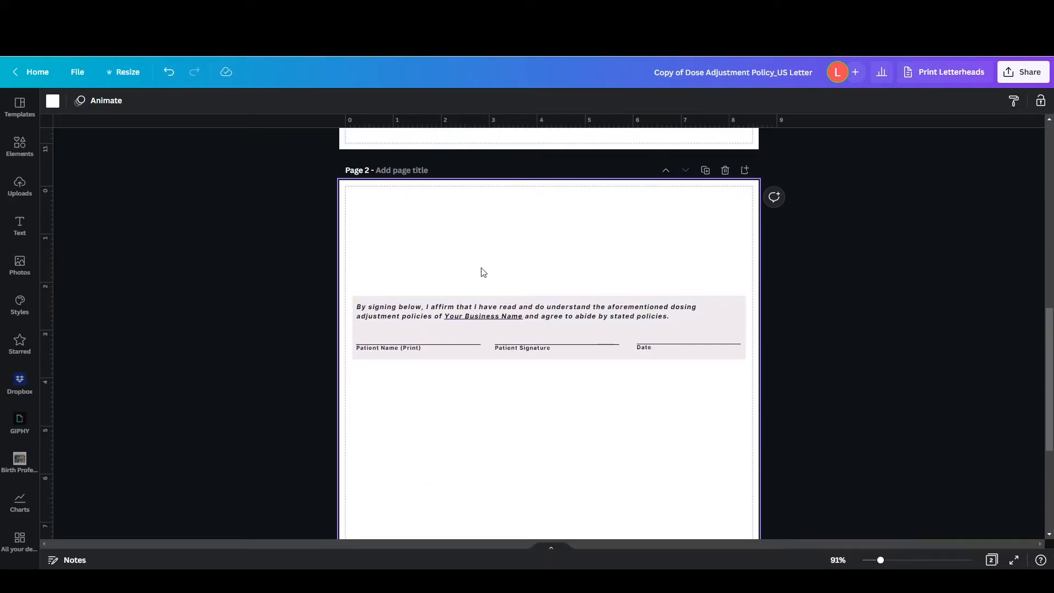
key("ctrl+v")
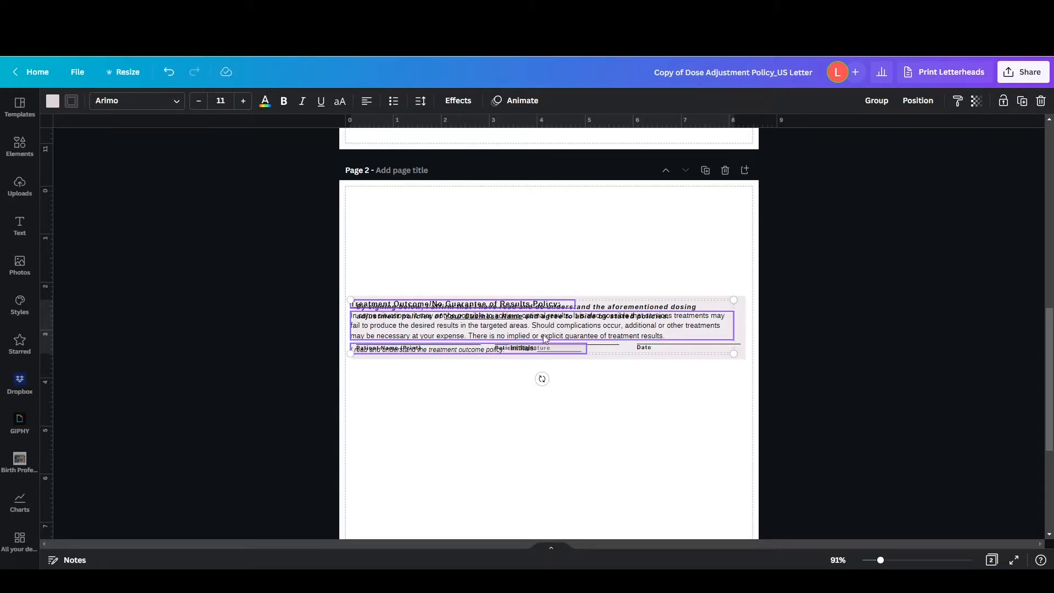
left_click_drag(536, 320, 540, 227)
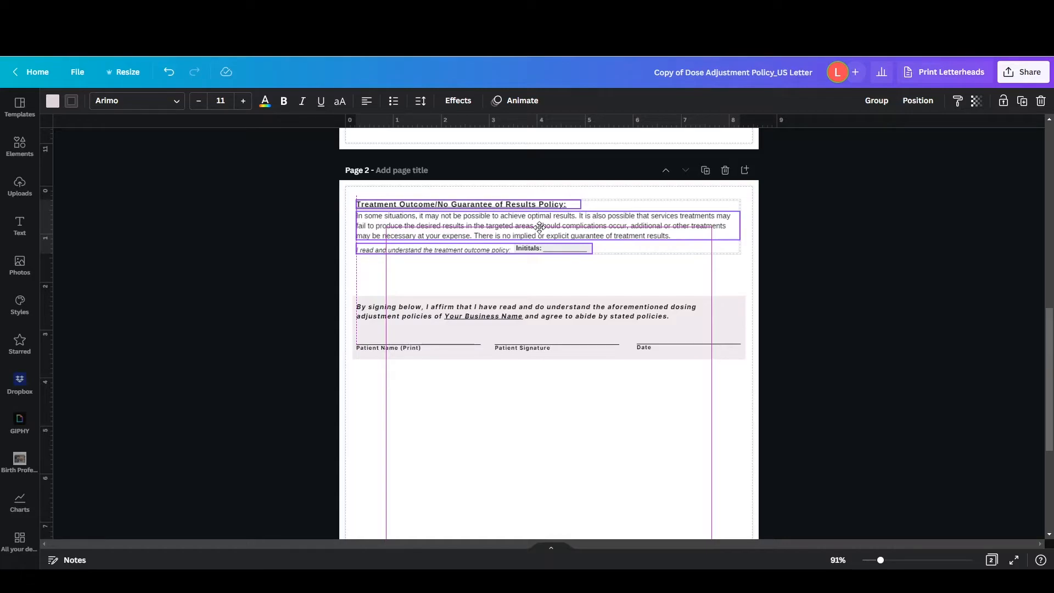
left_click_drag(540, 227, 541, 232)
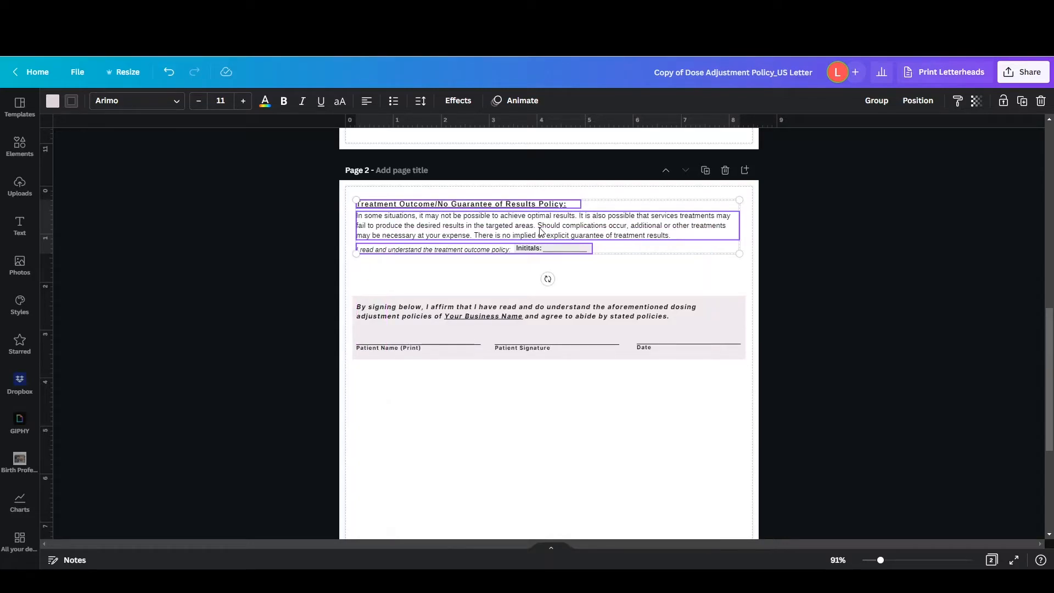
left_click(513, 280)
Retitle the copied policy section on page 2 as "Cancellation Policy"
scroll(511, 278, "up", 2)
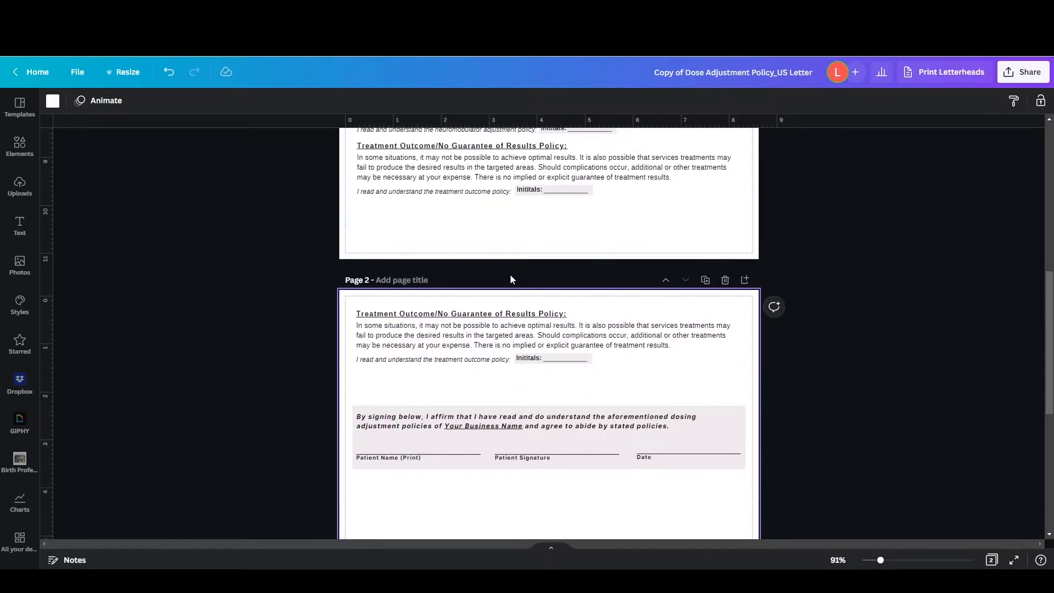
left_click(498, 318)
left_click(501, 314)
type("Cancellatio")
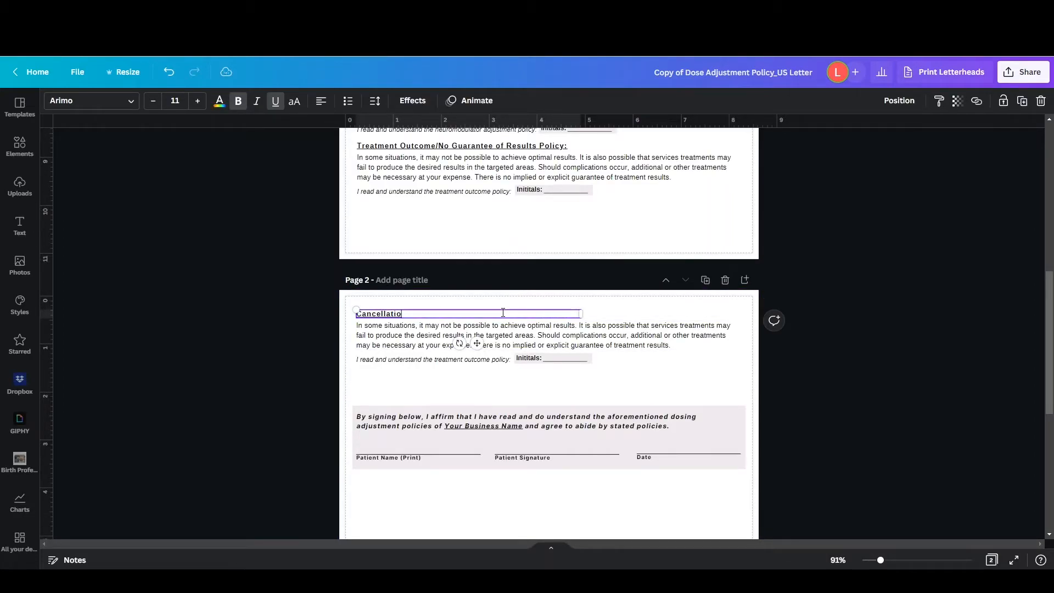
type("n Policy")
double_click(618, 331)
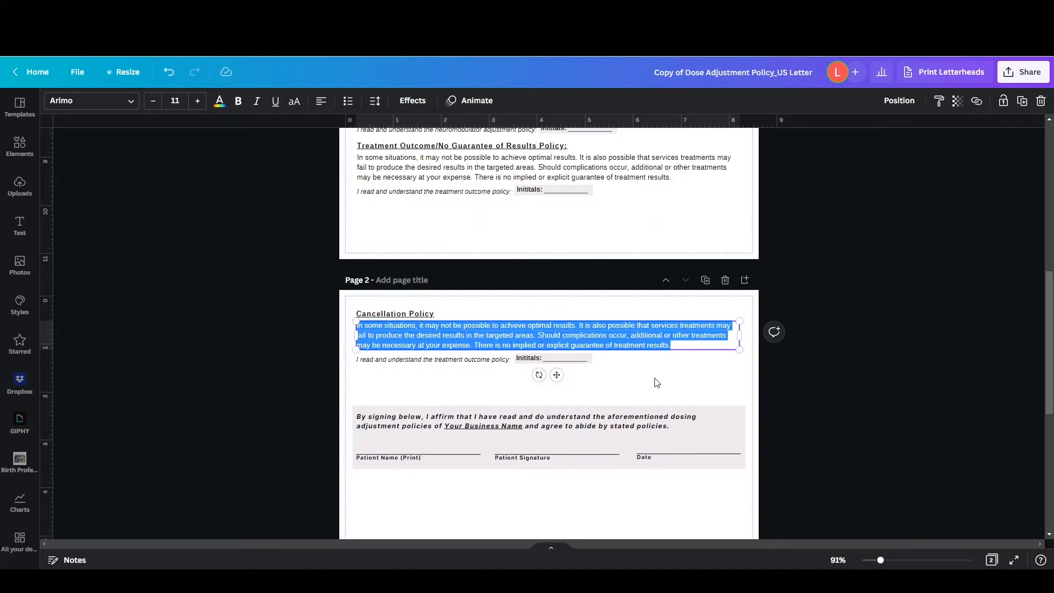
left_click(612, 381)
Change the acknowledgement line under the Cancellation Policy to read "I read and understand the cancellation policy and agree to adhere to it:"
left_click(513, 361)
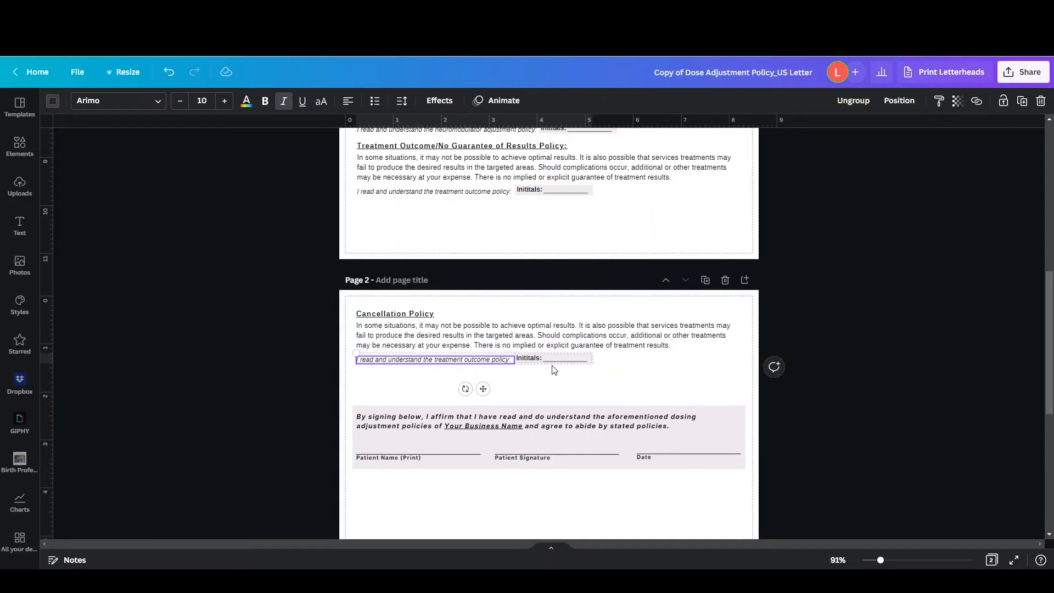
double_click(500, 361)
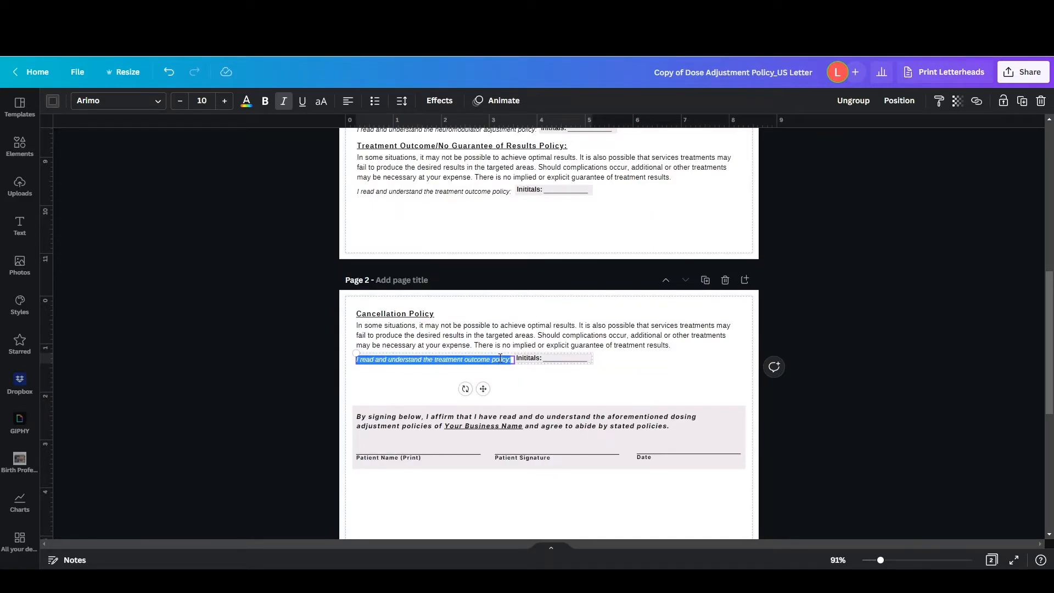
double_click(486, 360)
key("BackSpace")
key("BackSpace")
key("BackSpace")
key("BackSpace")
key("BackSpace")
key("BackSpace")
key("BackSpace")
key("BackSpace")
key("BackSpace")
key("BackSpace")
key("BackSpace")
type("canc")
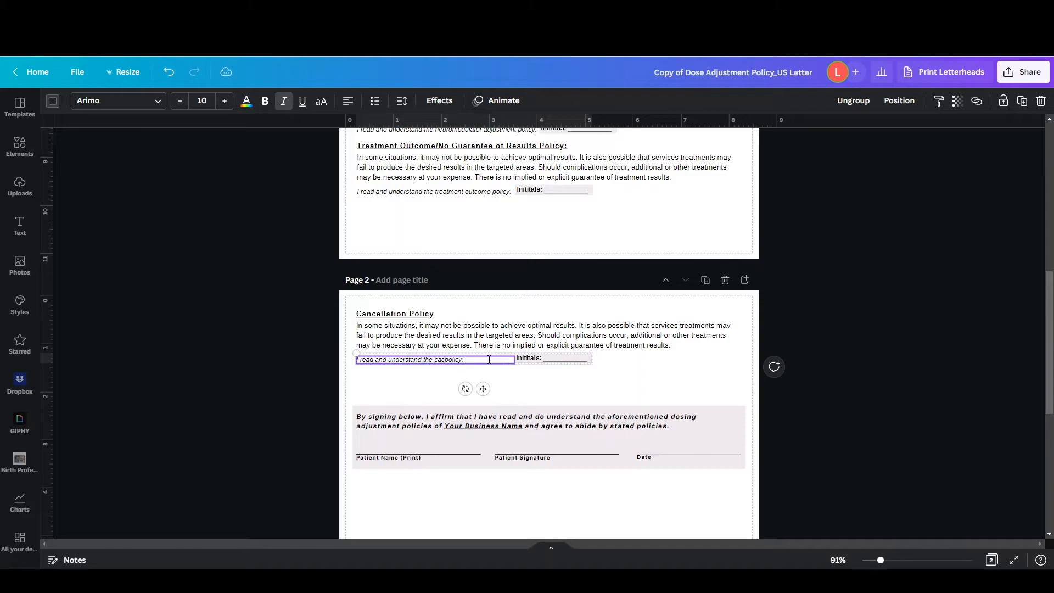
type("ellation policy and age")
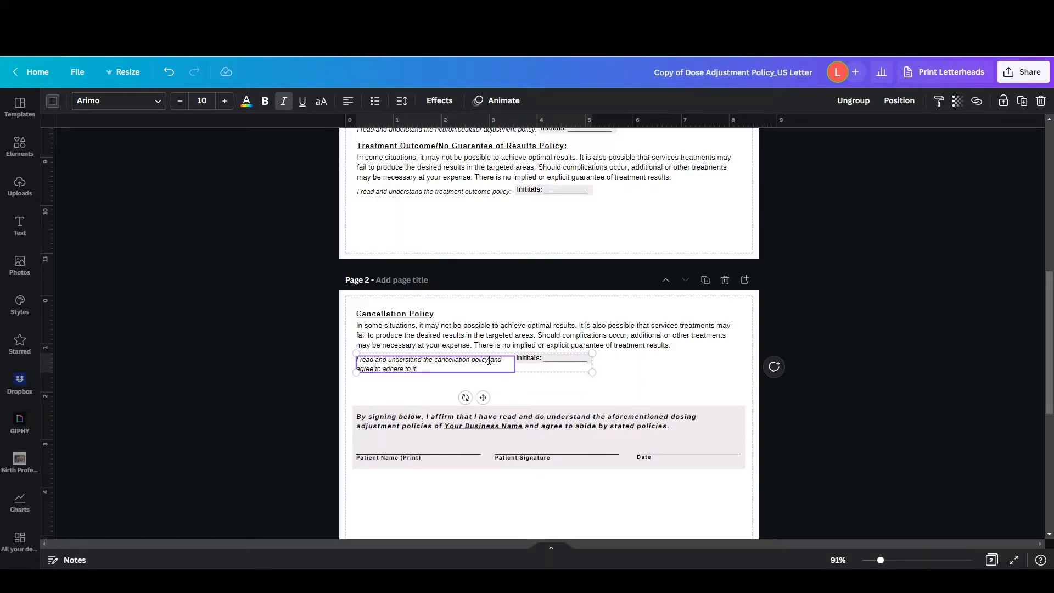
left_click(675, 390)
Ungroup the cancellation acknowledgement line and shift its initials label, blank line and shaded background right to make room for the longer text
left_click(491, 367)
left_click(853, 100)
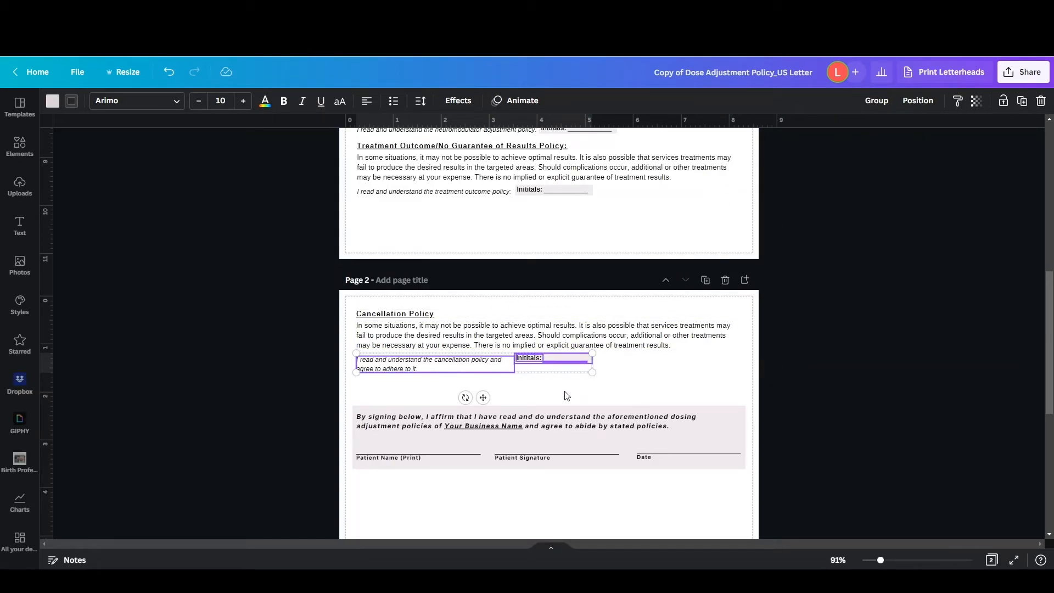
left_click(532, 371)
left_click(531, 358)
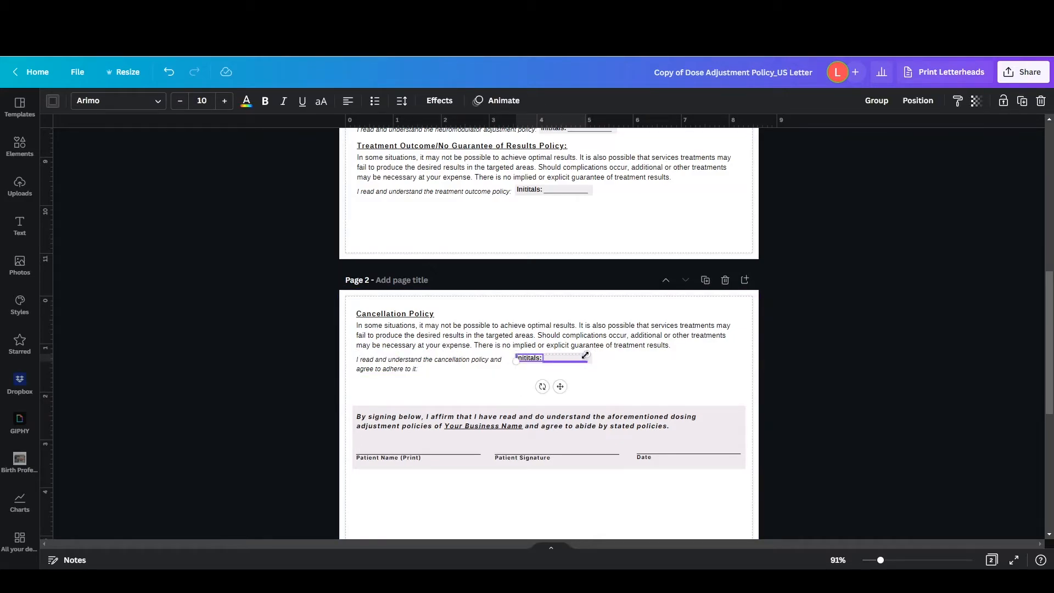
left_click(526, 363, "shift")
key("Right")
key("Right")
key("Right")
key("Right")
key("Right")
key("Right")
key("Right")
key("Right")
key("Right")
key("Right")
key("Right")
key("Right")
key("Right")
key("Right")
key("Right")
key("Right")
key("Right")
key("Right")
key("Right")
key("Right")
key("Right")
key("Right")
key("Right")
key("Right")
key("Right")
key("Right")
key("Right")
key("Right")
key("Right")
key("Right")
key("Right")
key("Right")
key("Right")
key("Right")
key("Right")
key("Right")
key("Right")
key("Right")
key("Right")
key("Right")
key("Right")
key("Right")
key("Right")
key("Right")
key("Right")
key("Right")
key("Right")
key("Right")
key("Right")
key("Right")
key("Right")
key("Right")
key("Right")
key("Right")
key("Right")
key("Right")
key("Right")
key("Right")
key("Right")
key("Right")
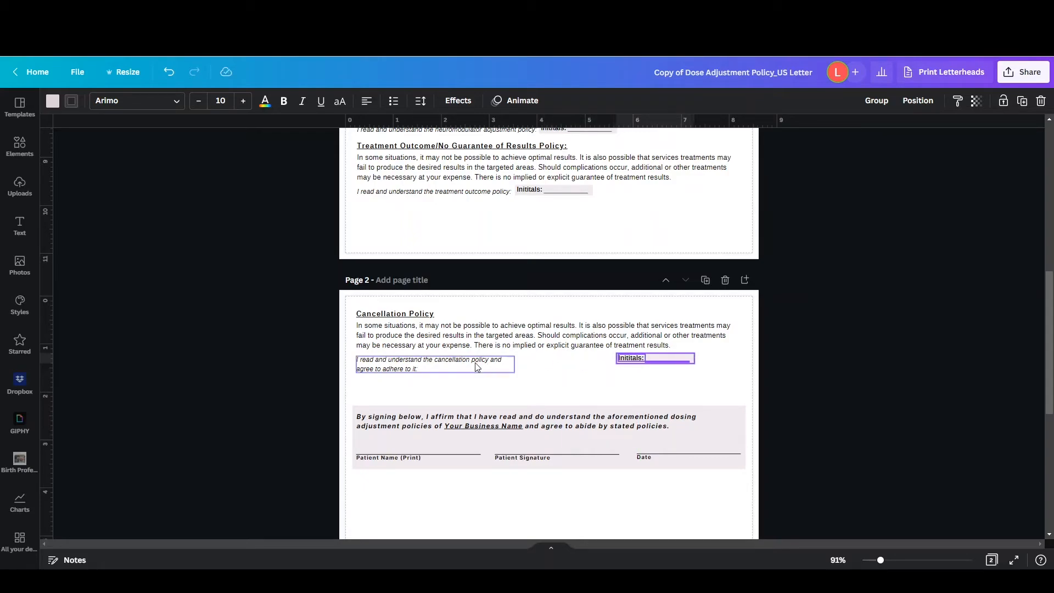
Widen the cancellation acknowledgement text box to fit on one line and move the initials field back left toward the text's end
left_click(476, 362)
left_click_drag(521, 365, 572, 361)
left_click(619, 363)
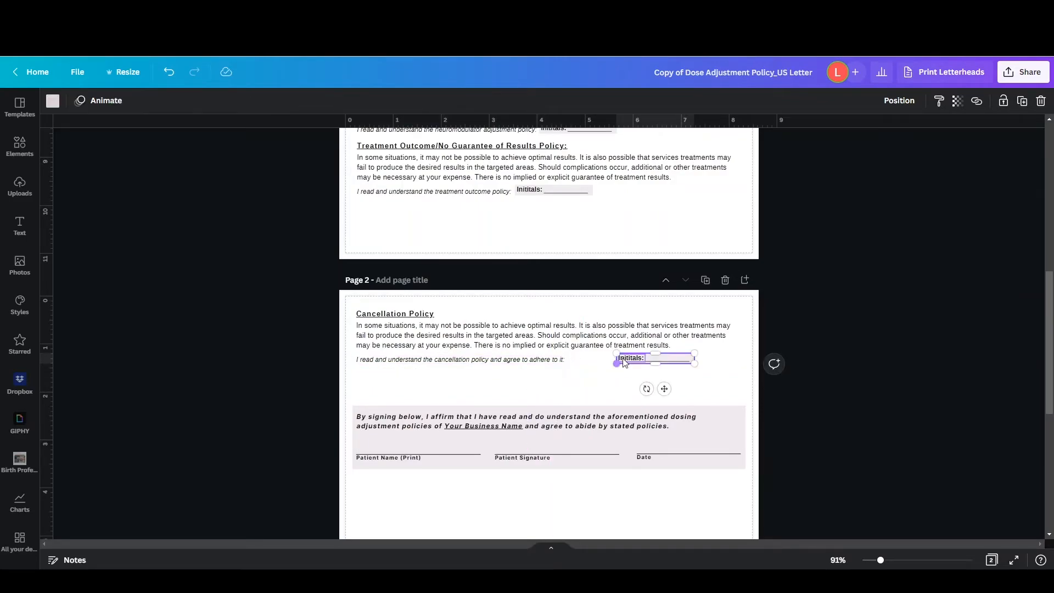
key("Left")
key("Left")
key("Left")
key("Left")
key("Left")
key("Left")
key("Left")
key("Left")
key("Left")
key("Left")
key("Left")
key("Left")
key("Left")
key("Left")
key("Left")
key("Left")
key("Left")
key("Left")
key("Left")
key("Left")
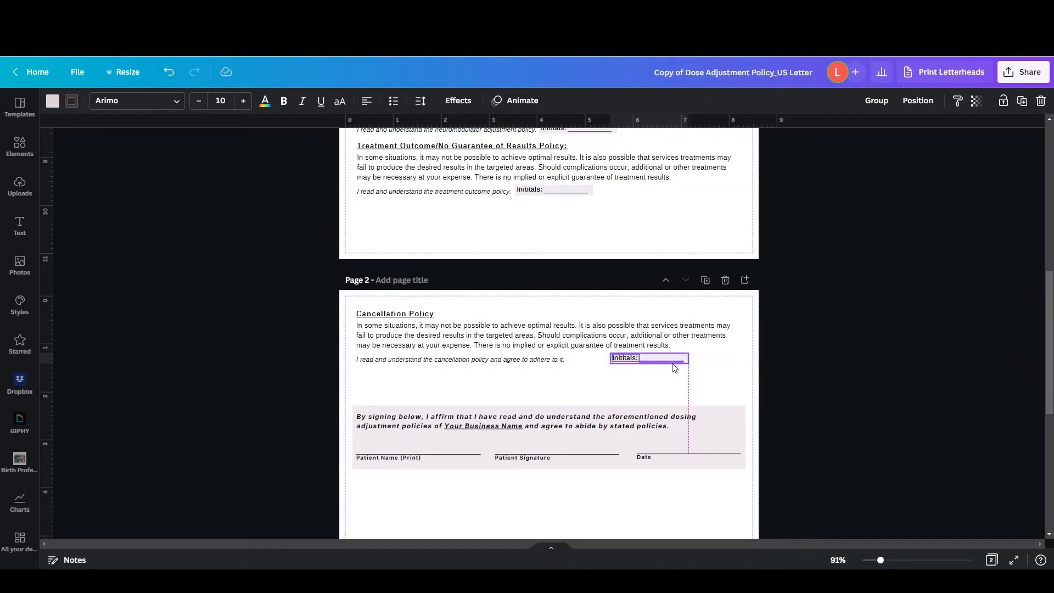
key("Left")
key("Left")
key("Left")
key("Left")
key("Left")
key("Left")
key("Left")
key("Left")
key("Left")
key("Left")
key("Left")
key("Left")
key("Left")
key("Left")
key("Left")
key("Left")
key("Left")
key("Left")
key("Left")
key("Left")
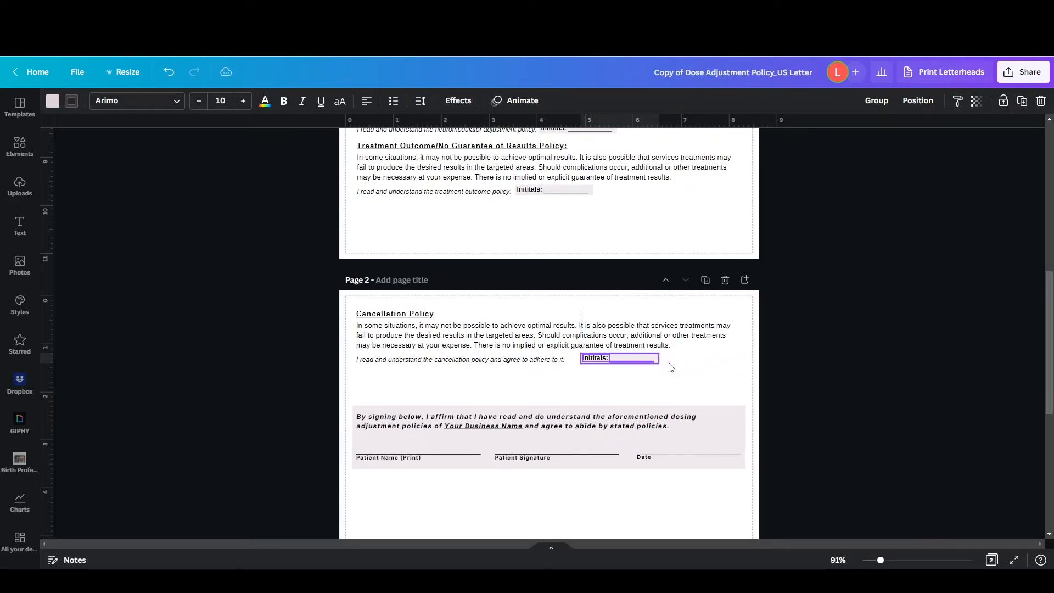
Group the cancellation acknowledgement text with its initials field
left_click(504, 363, "shift")
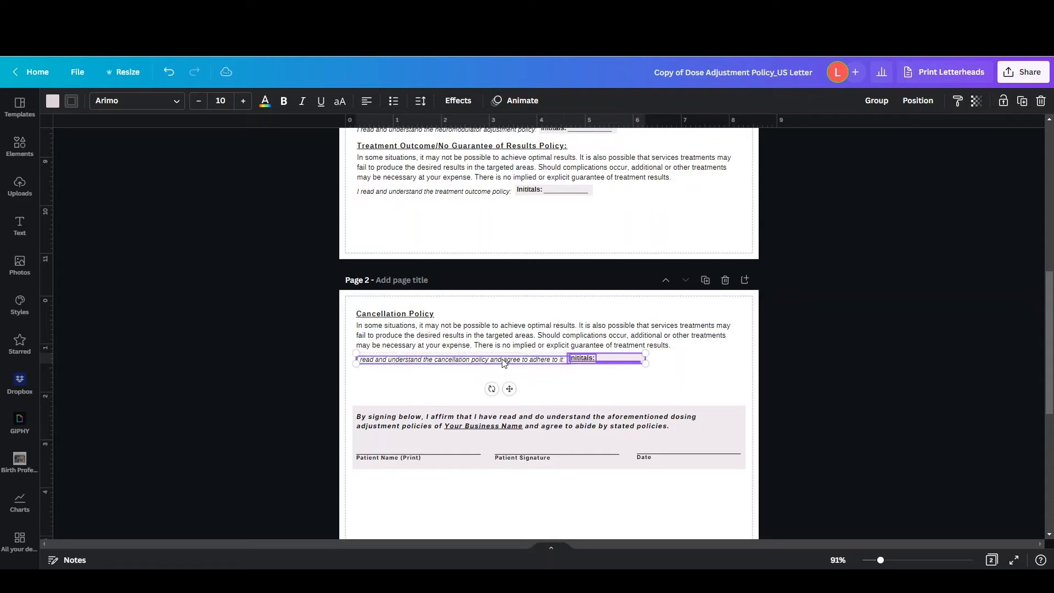
left_click(876, 100)
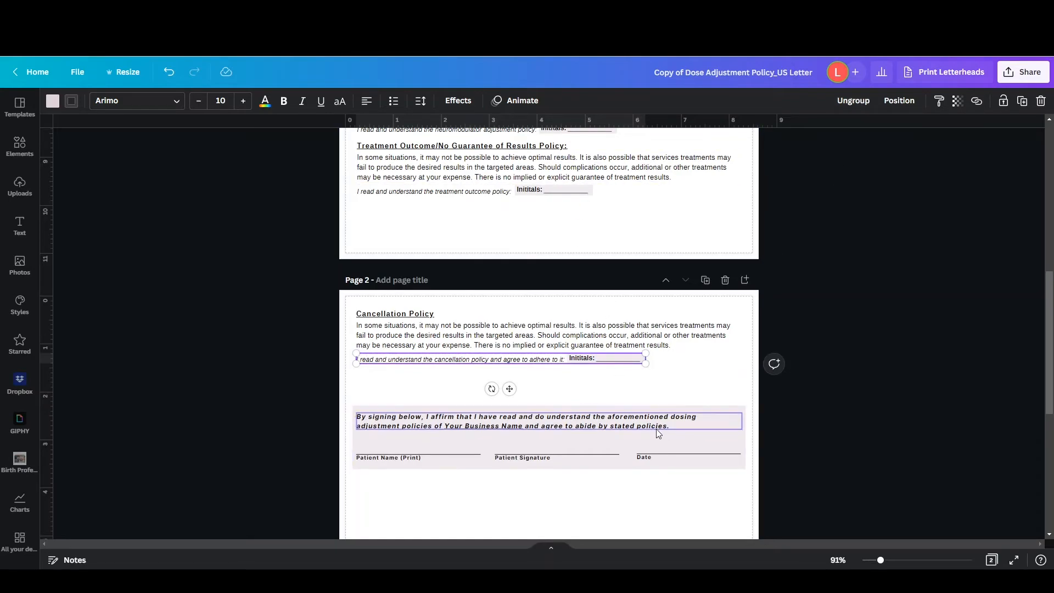
left_click(386, 432)
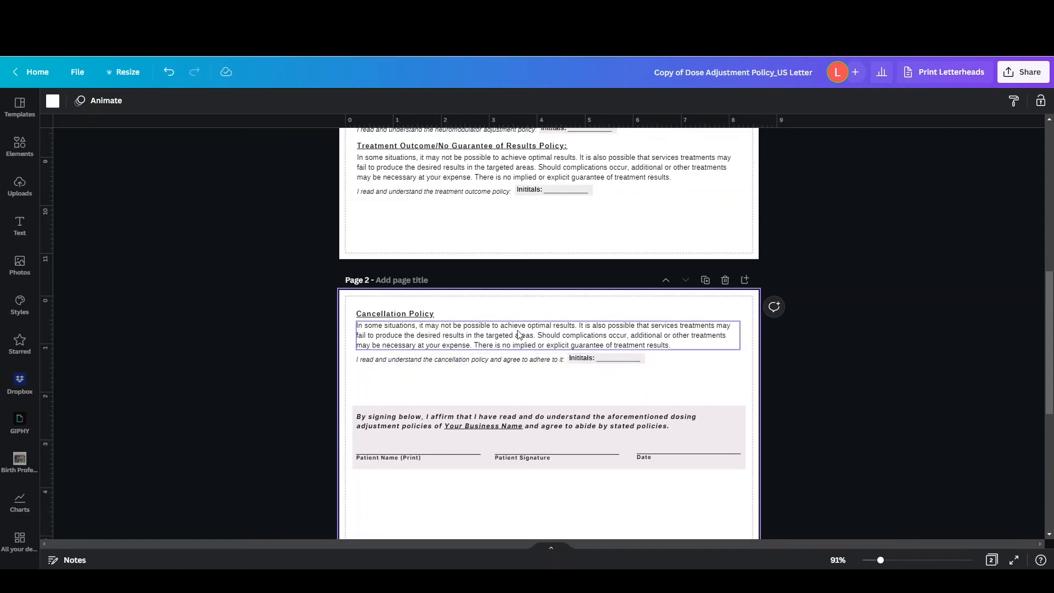
Add a subheading text box below the signature block on page 2 and set its font to Halimum
scroll(521, 412, "down", 2)
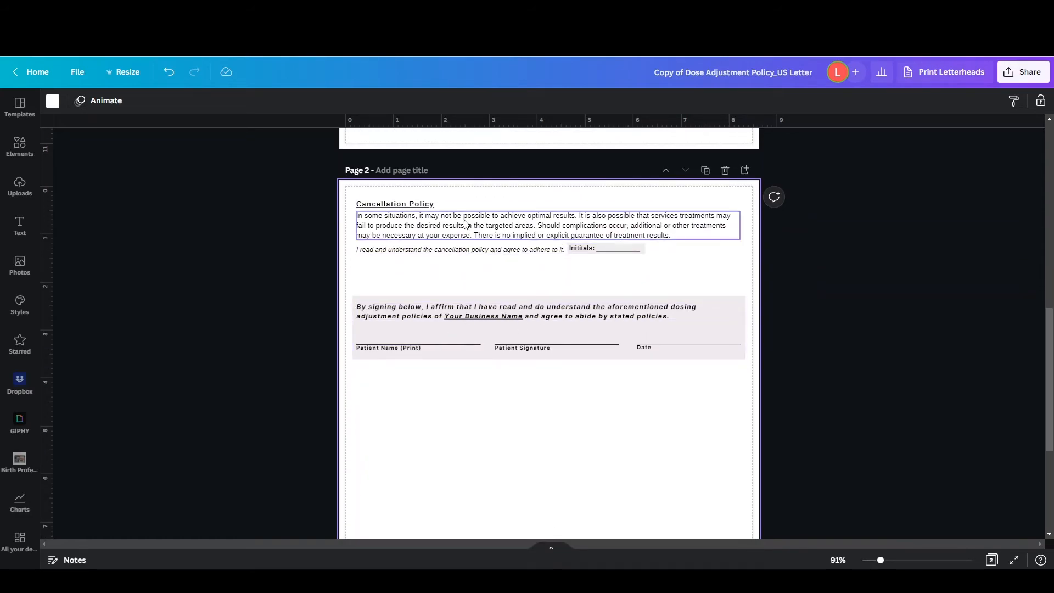
left_click(422, 216)
left_click(411, 282)
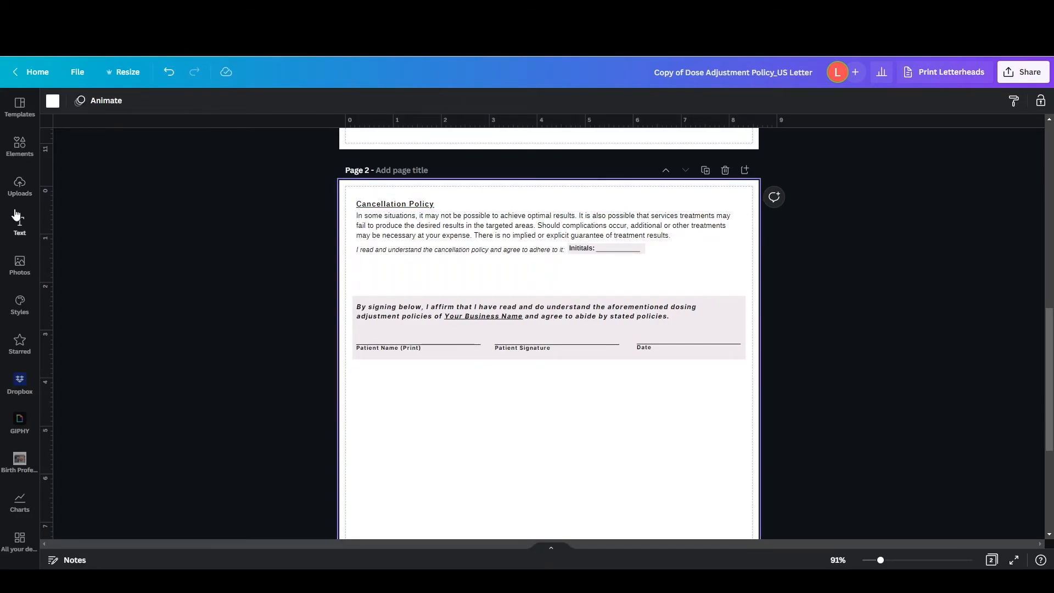
left_click(22, 235)
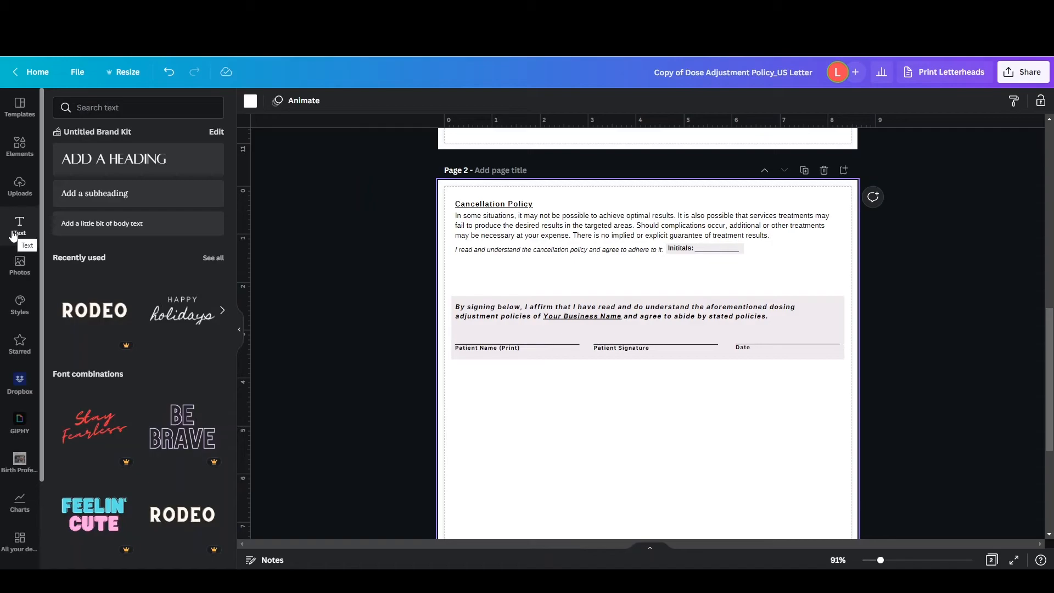
left_click(104, 194)
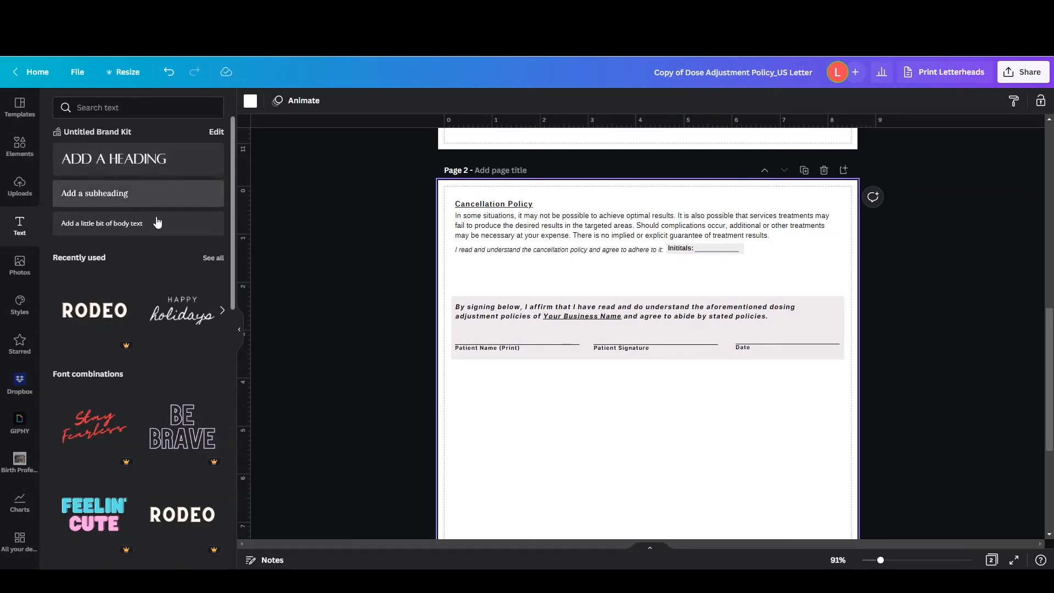
left_click_drag(656, 393, 657, 422)
left_click(285, 104)
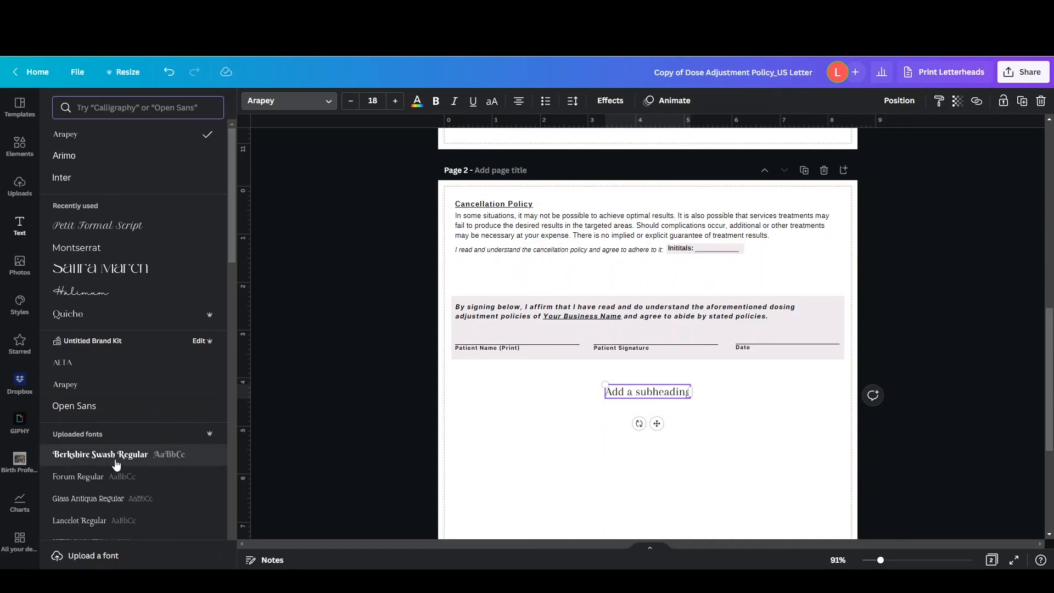
left_click(116, 292)
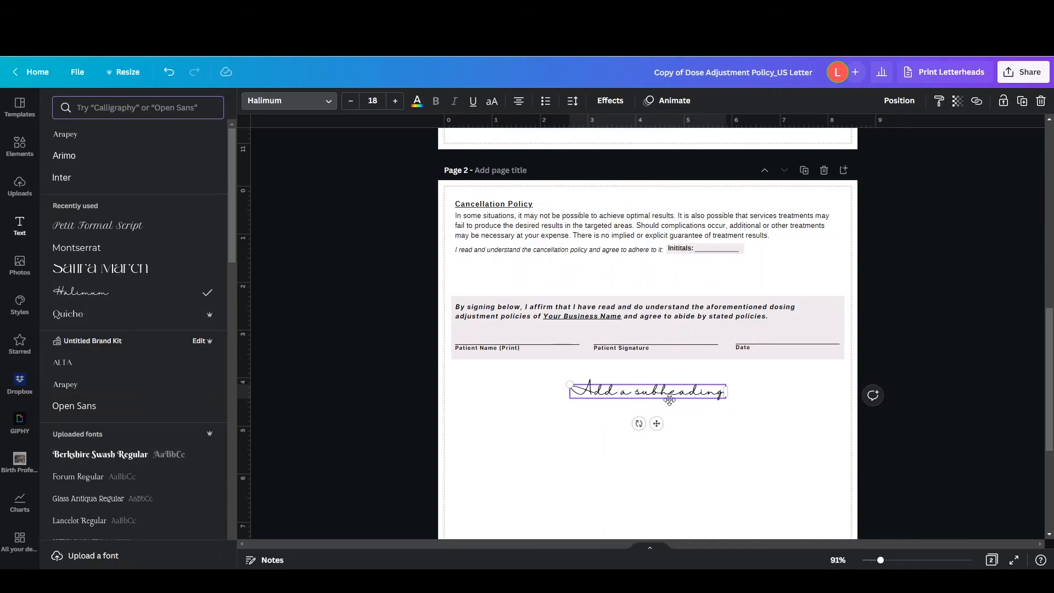
Recolor the new subheading with the greyish taupe swatch from the photo colors
double_click(684, 394)
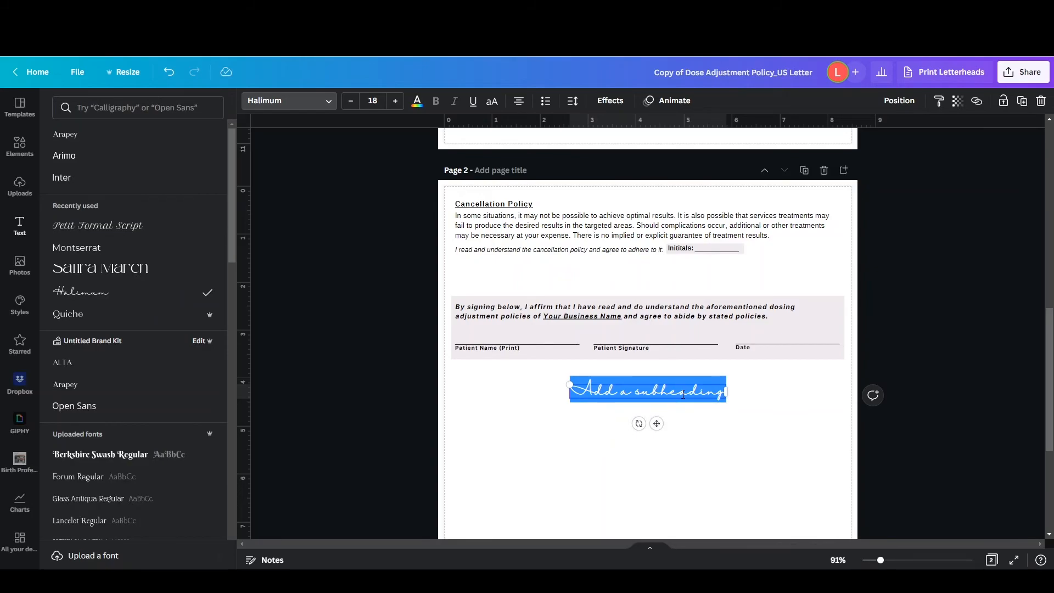
left_click(683, 394)
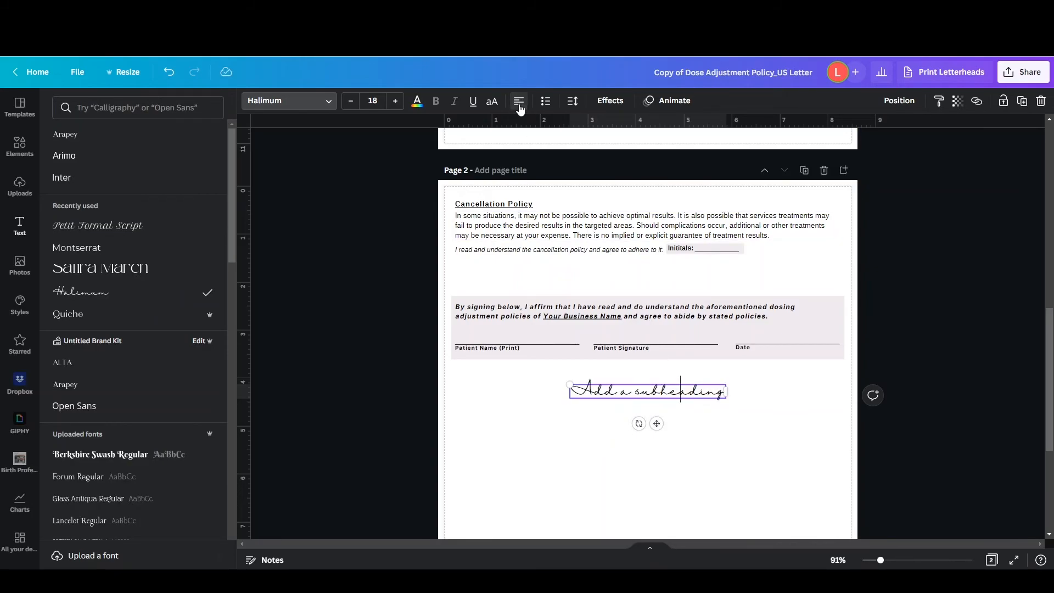
left_click(416, 100)
left_click(184, 333)
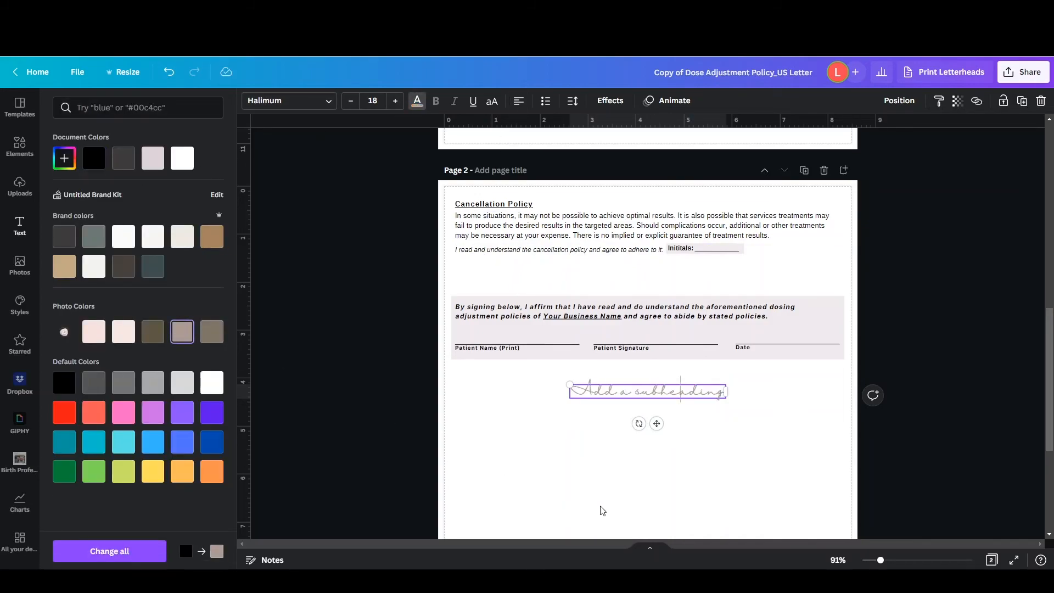
left_click(603, 510)
Move the subheading between the cancellation initials line and the signature block, and center it horizontally on the page
left_click_drag(657, 422, 655, 303)
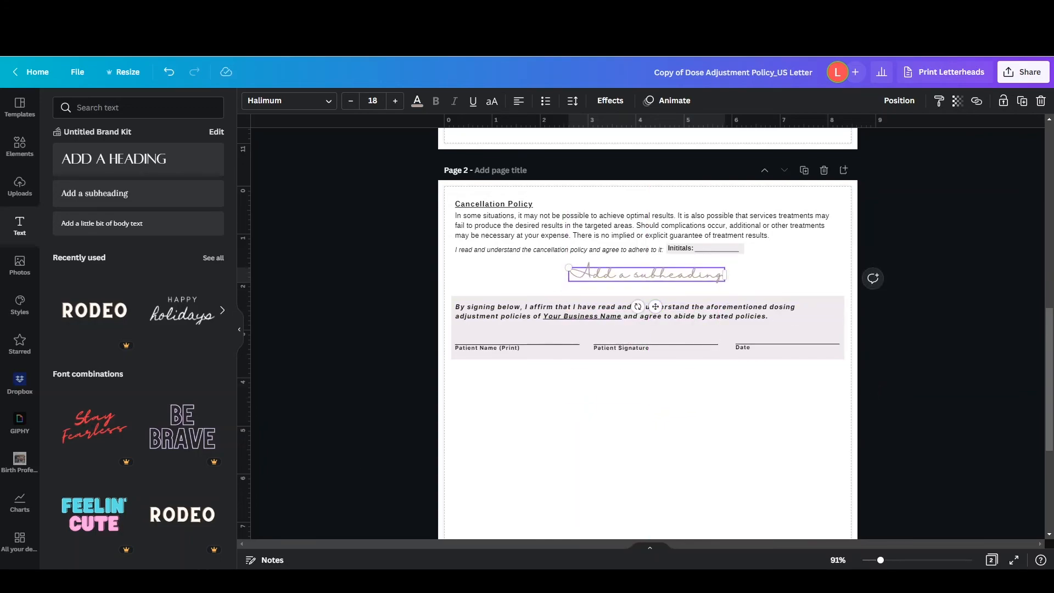
left_click(899, 101)
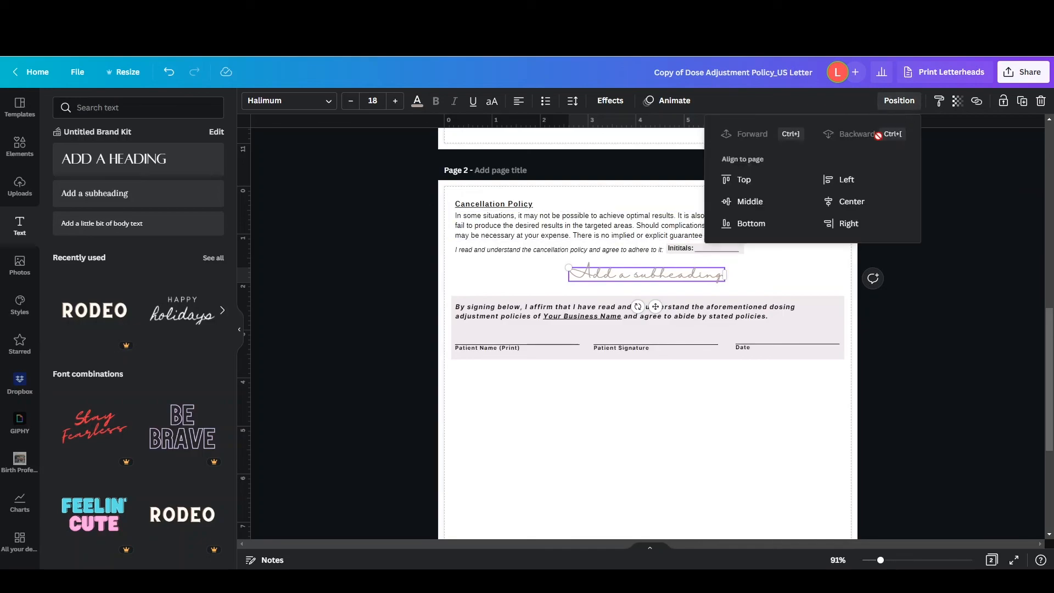
left_click(857, 209)
left_click(687, 427)
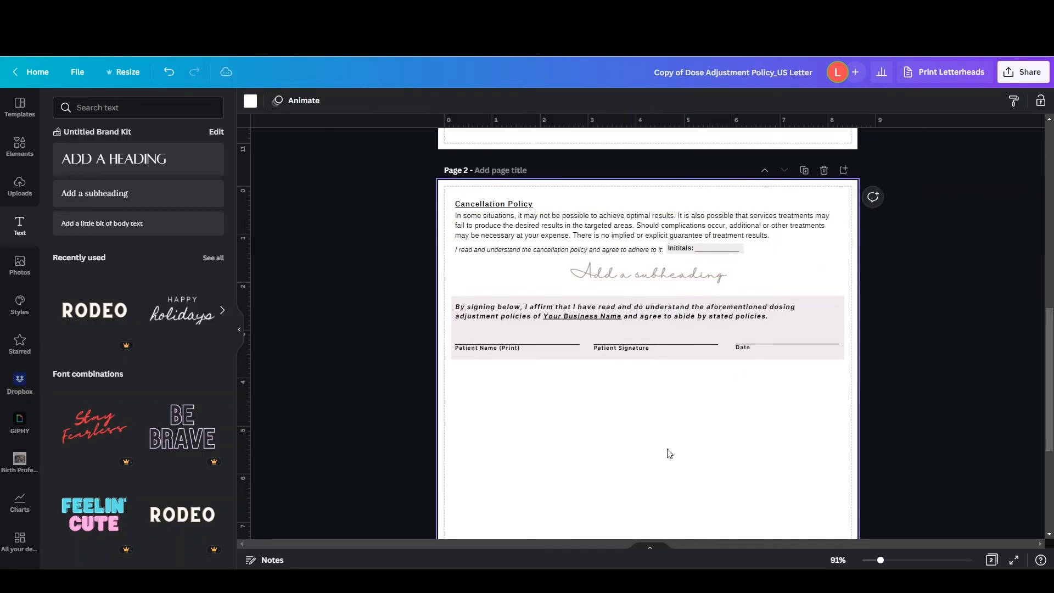
Replace the subheading's text with "End of Form" and center it horizontally on the page again
double_click(638, 273)
type("End of Form")
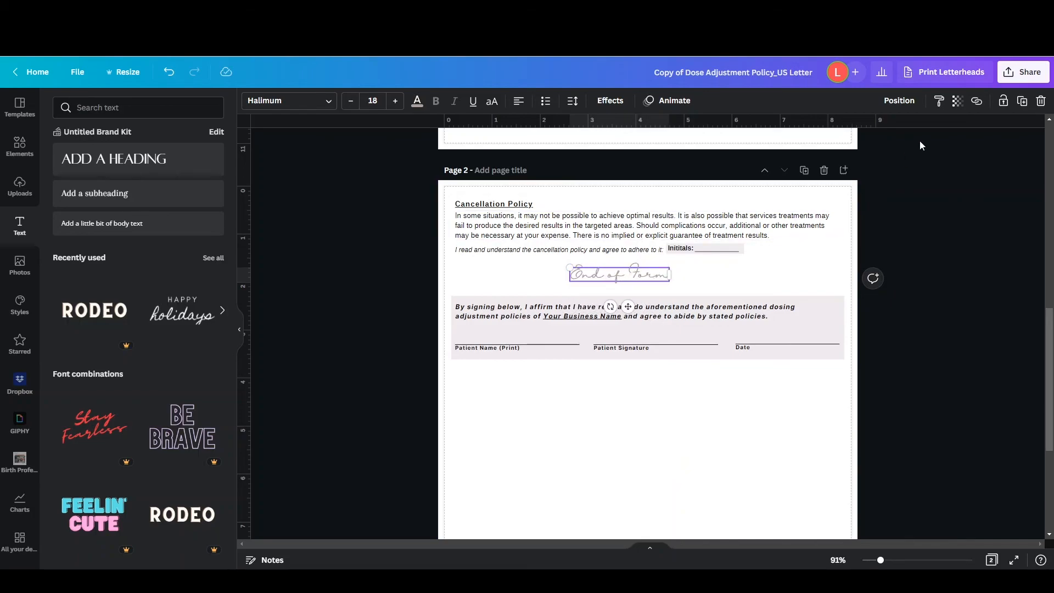
left_click(901, 101)
left_click(851, 201)
left_click(748, 433)
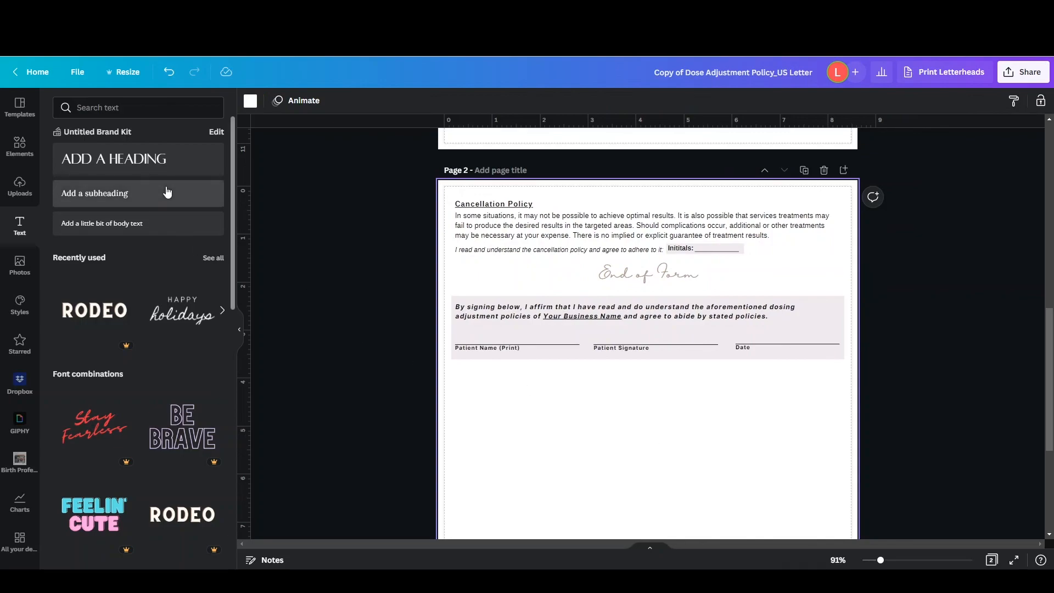
scroll(582, 325, "down", 4)
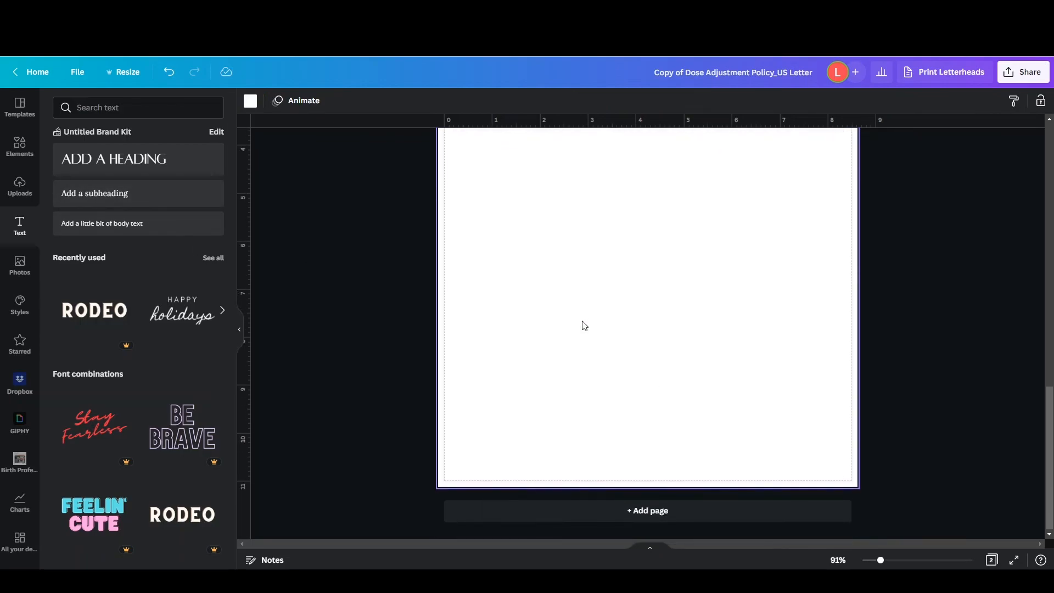